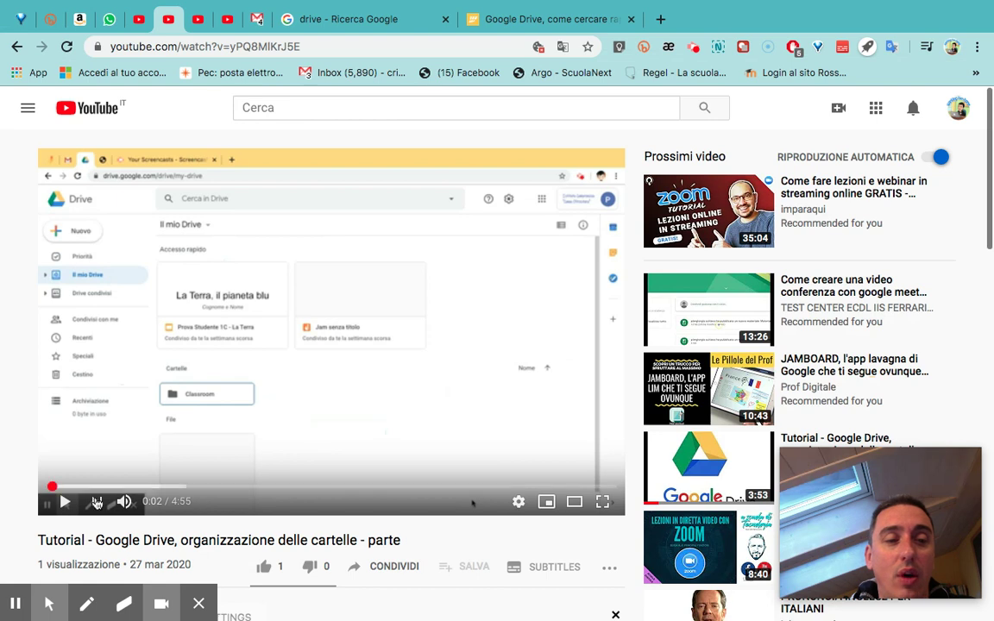
Step: Play the tutorial video on organising Google Drive folders in full screen
{"action": "left_click", "coordinate": [63, 506]}
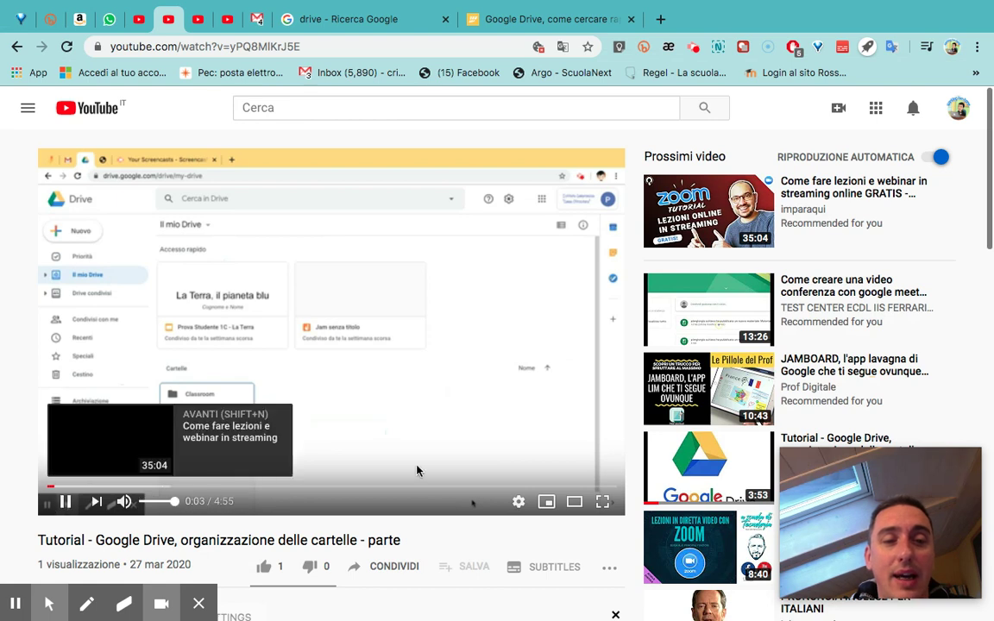
{"action": "left_click", "coordinate": [603, 503]}
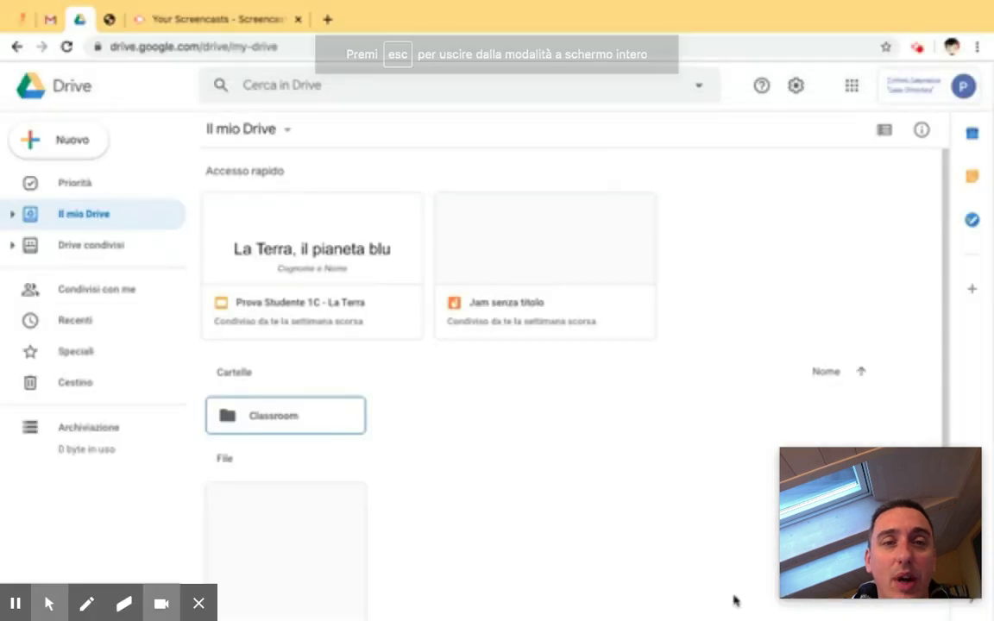
Step: Turn off the quick-access suggestion for important files in the Drive settings and display My Drive as a list
{"action": "mouse_move", "coordinate": [440, 435]}
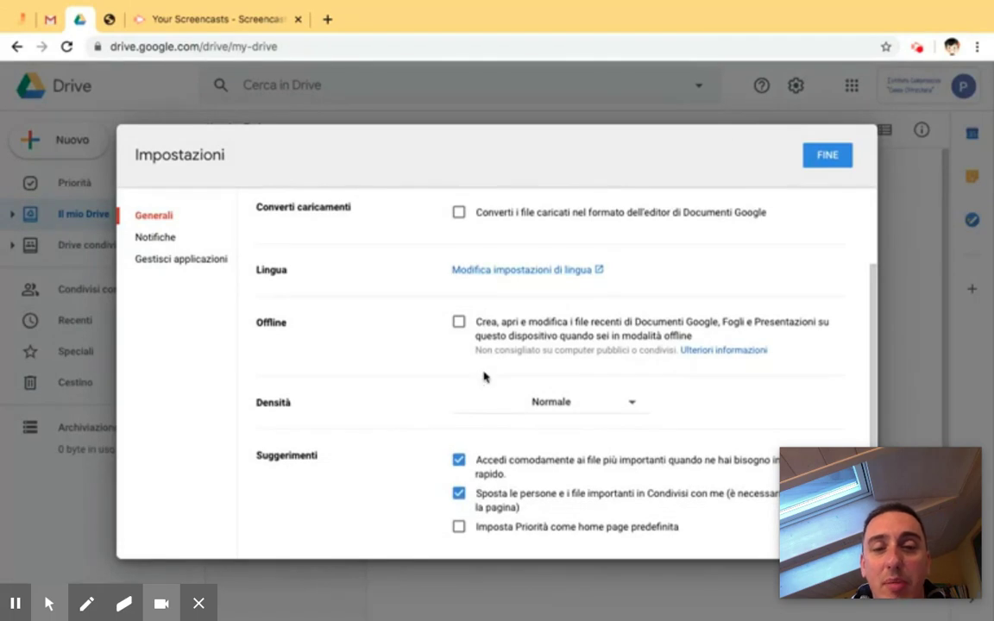
{"action": "left_click", "coordinate": [459, 461]}
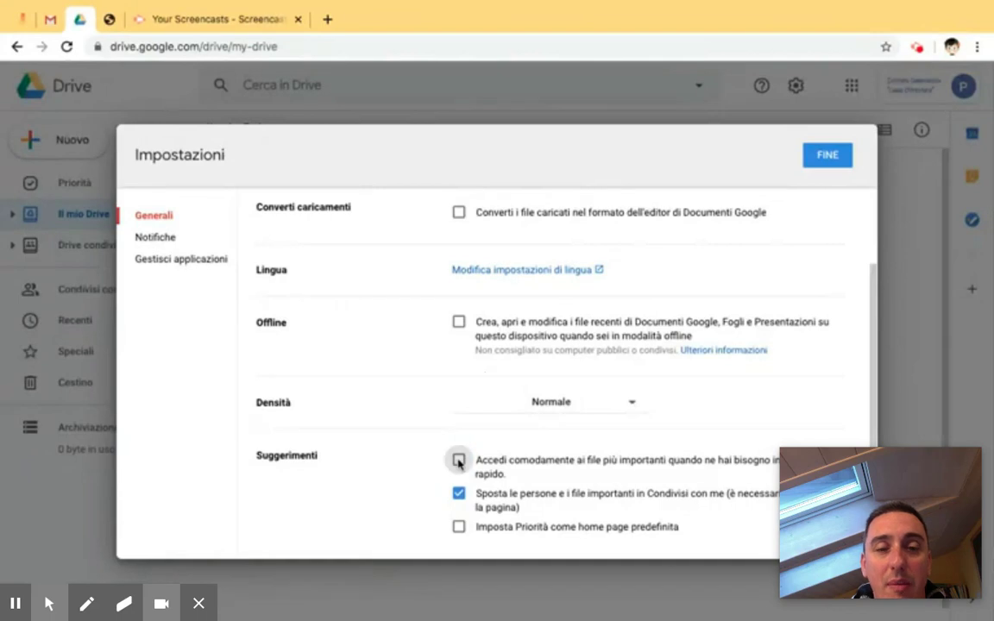
{"action": "left_click", "coordinate": [841, 164]}
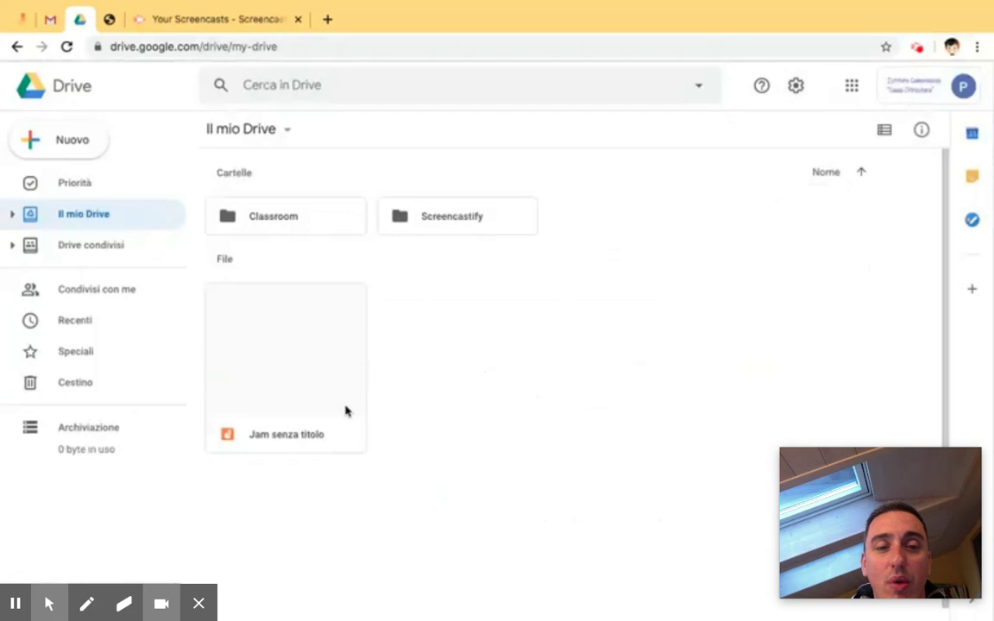
{"action": "left_click", "coordinate": [284, 376]}
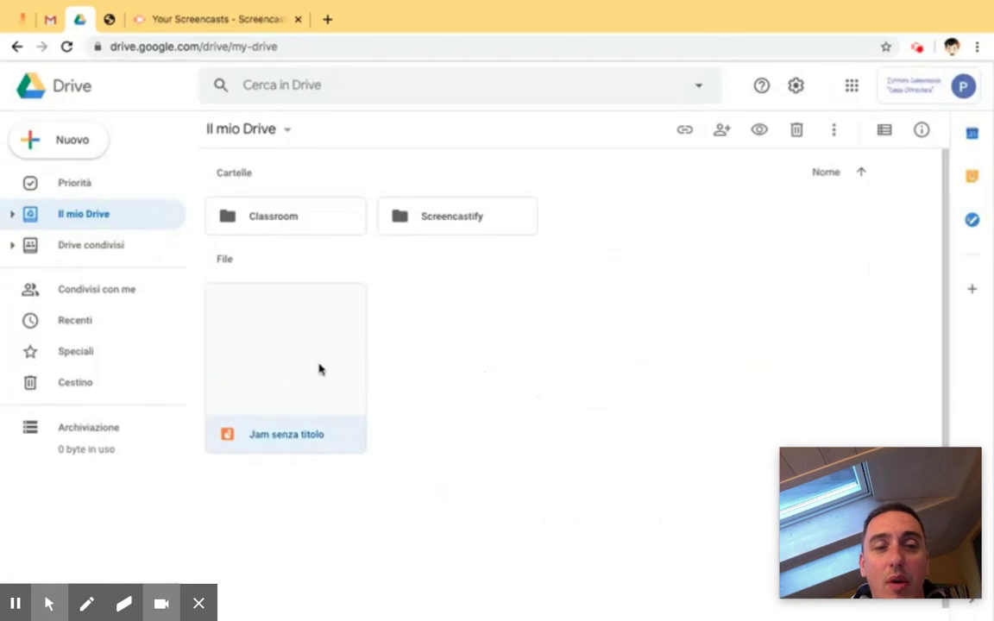
{"action": "left_click", "coordinate": [885, 130]}
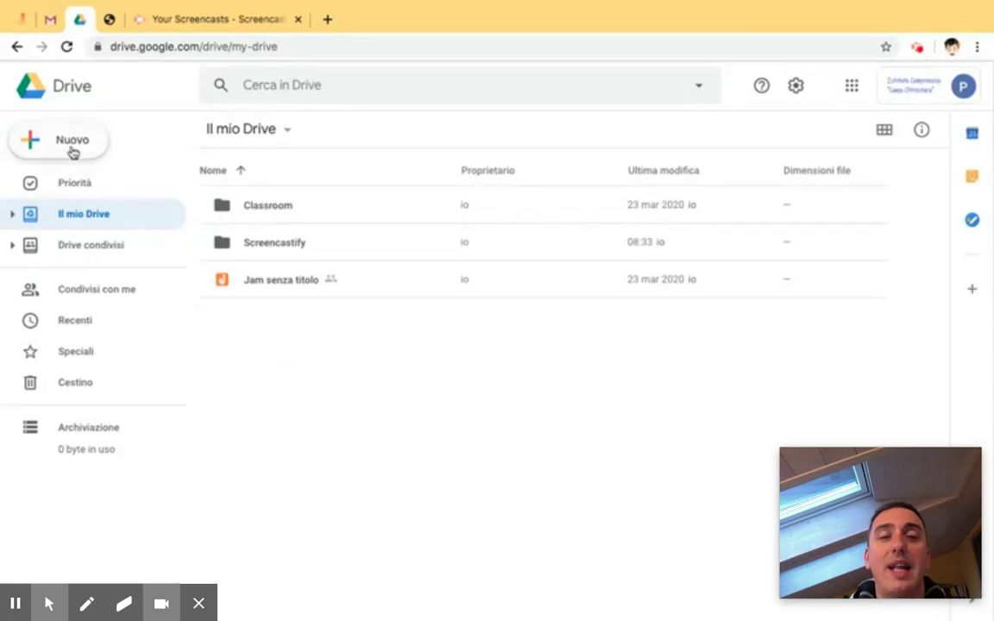
Step: Create a new folder named "Varie" in My Drive
{"action": "left_click", "coordinate": [73, 145]}
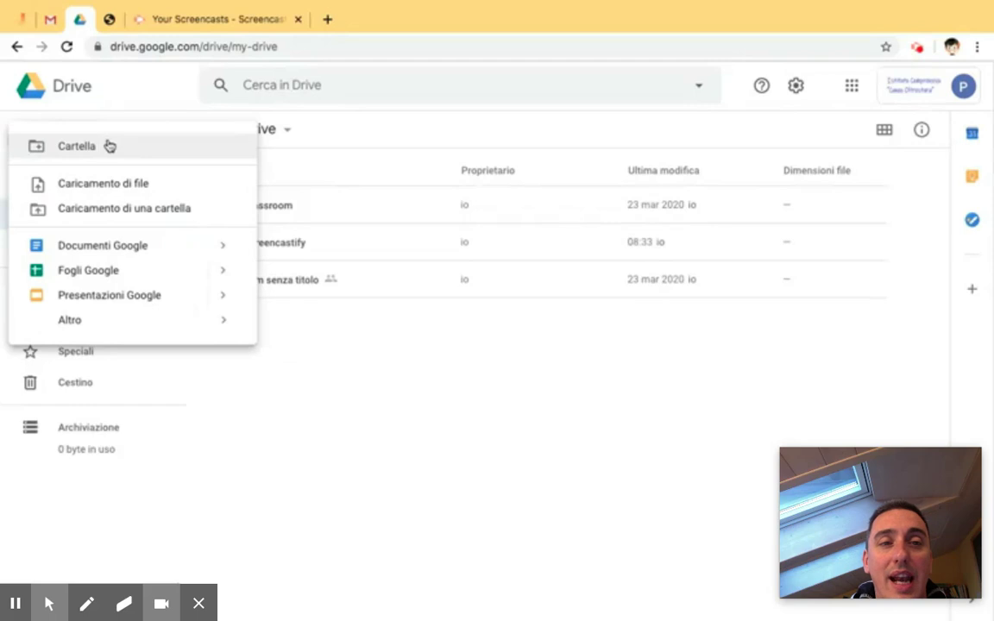
{"action": "left_click", "coordinate": [109, 146]}
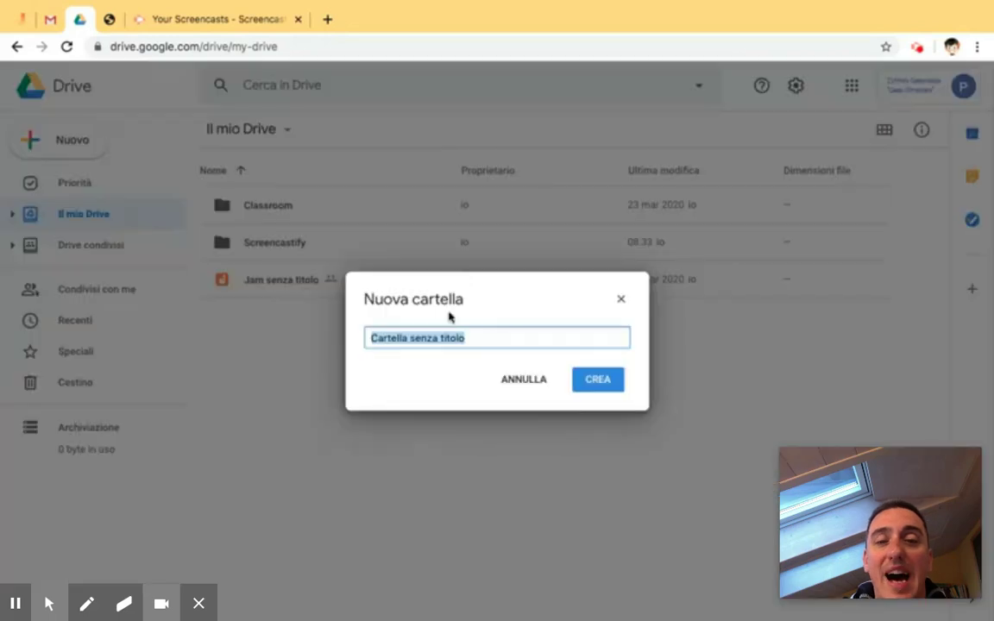
{"action": "type", "text": "Varie"}
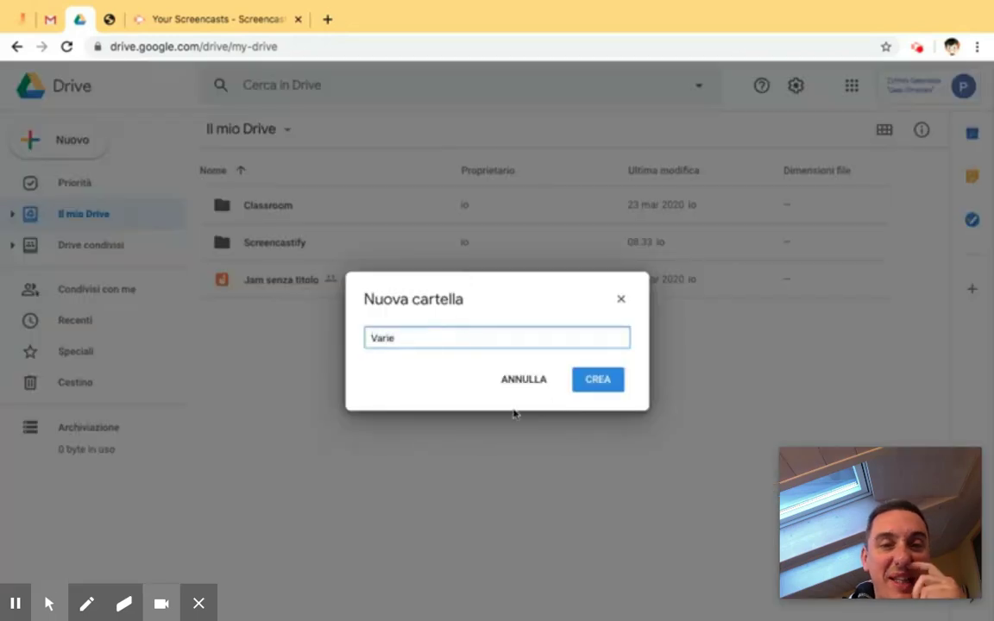
{"action": "left_click", "coordinate": [595, 381]}
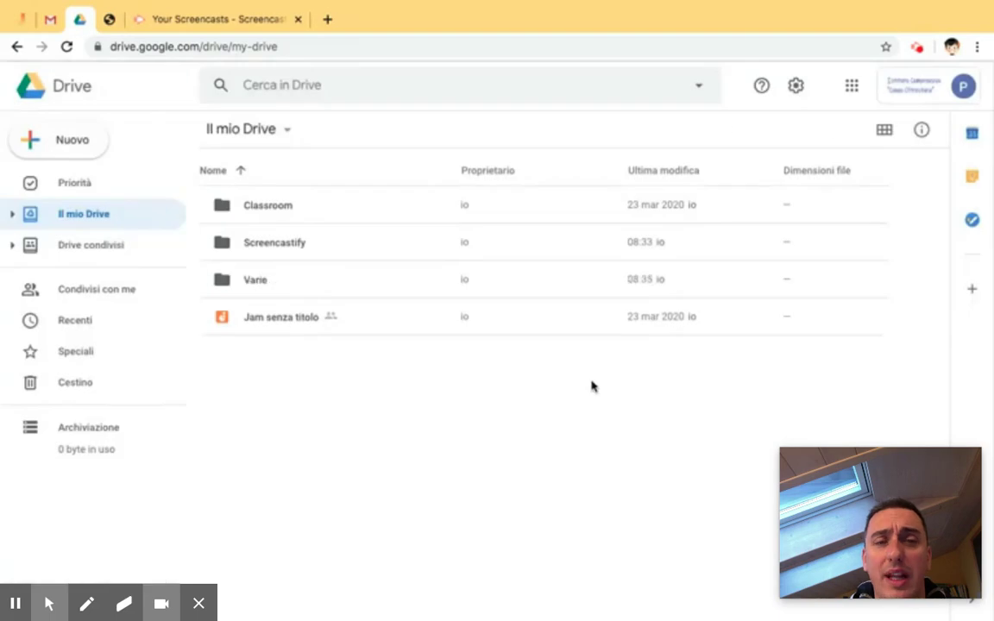
Step: Move the "Jam senza titolo" file and the "Screencastify" folder into the "Varie" folder
{"action": "left_click", "coordinate": [244, 320]}
{"action": "left_click_drag", "start_coordinate": [244, 320], "coordinate": [255, 277]}
{"action": "left_click", "coordinate": [268, 245]}
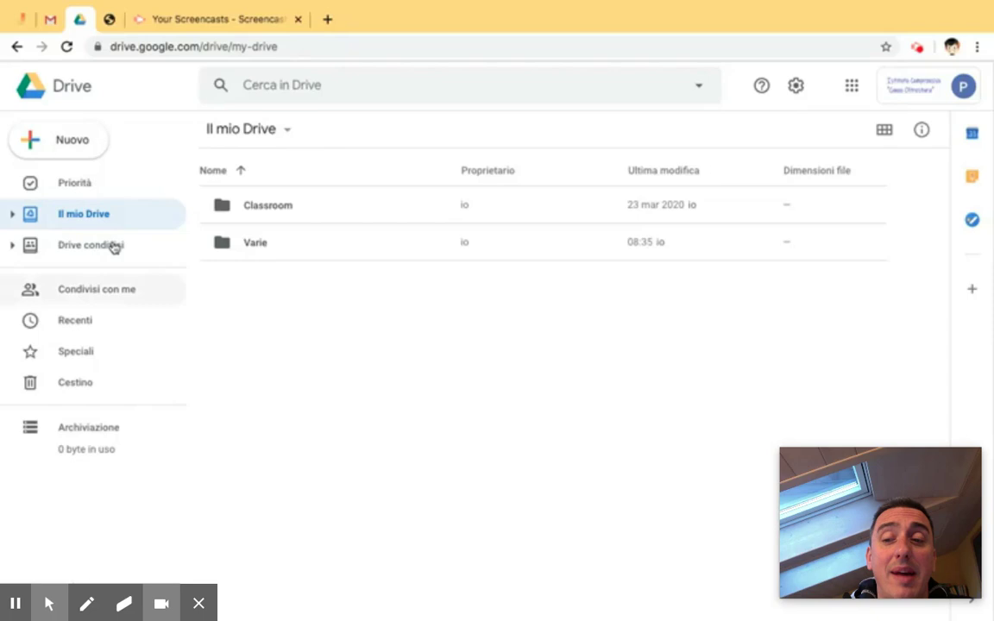
Step: Create a new folder named "Matematica" in My Drive
{"action": "left_click", "coordinate": [61, 142]}
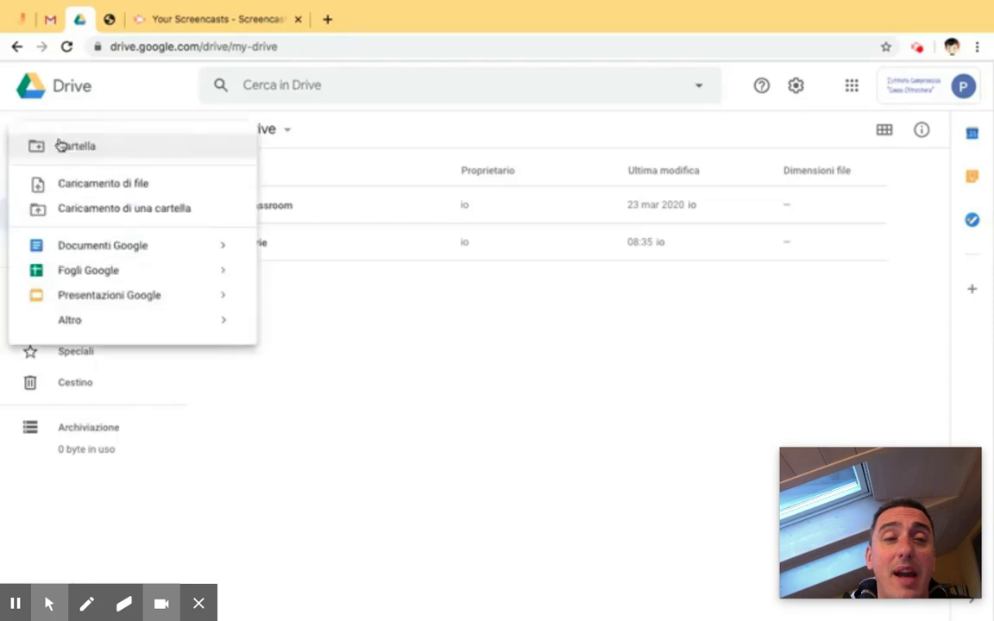
{"action": "left_click", "coordinate": [116, 150]}
{"action": "type", "text": "Matematica"}
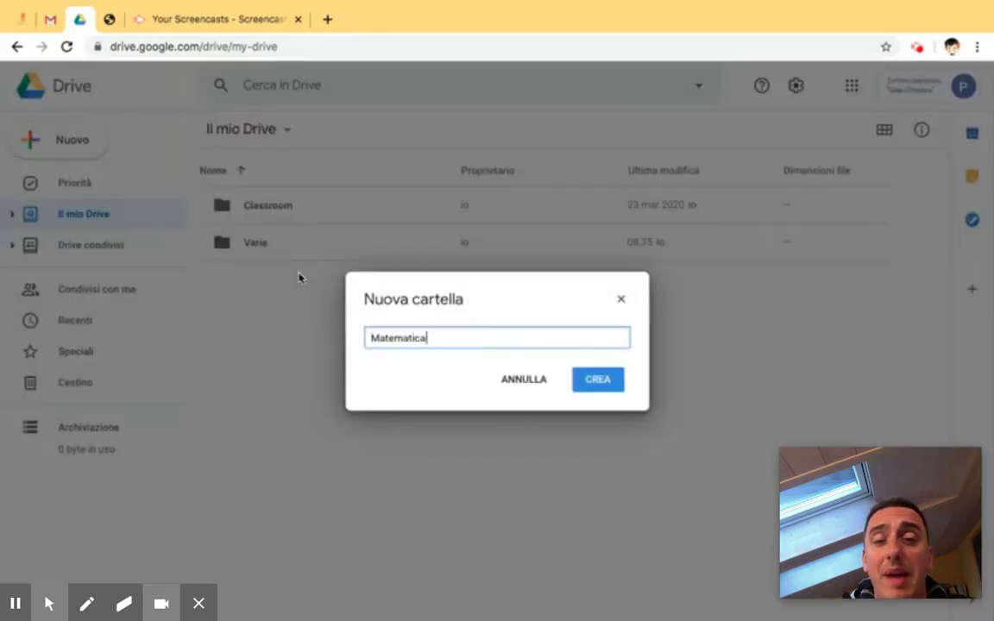
{"action": "key", "text": "Return"}
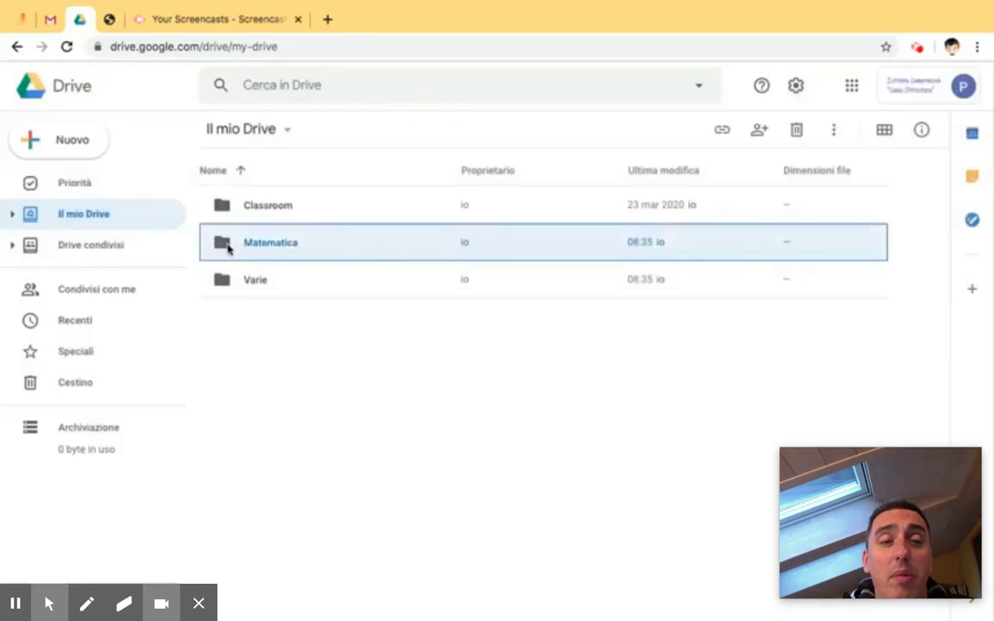
Step: Create a new folder named "Scienze" in My Drive
{"action": "left_click", "coordinate": [68, 143]}
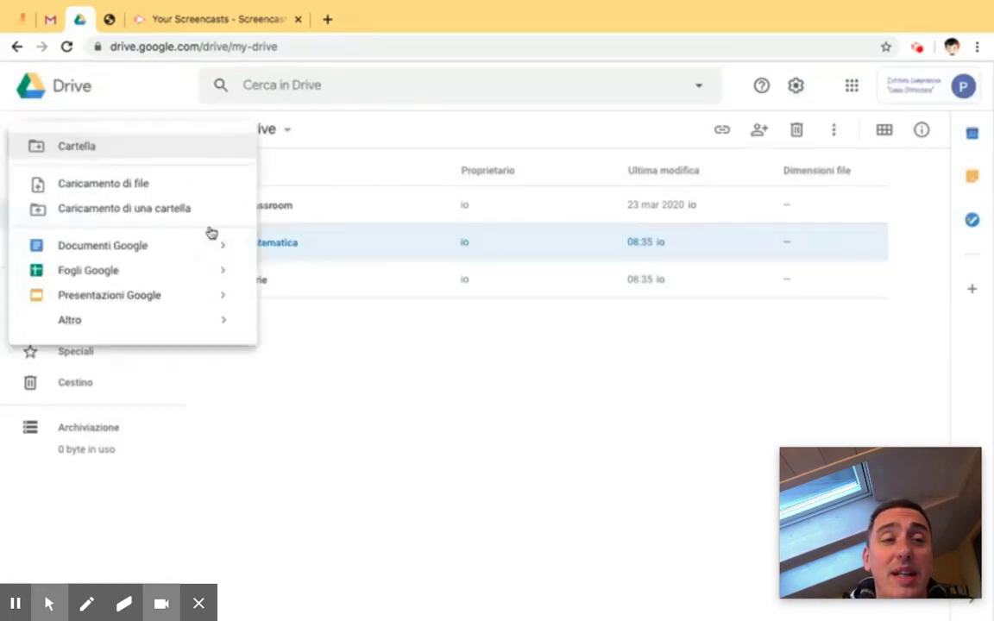
{"action": "left_click", "coordinate": [134, 160]}
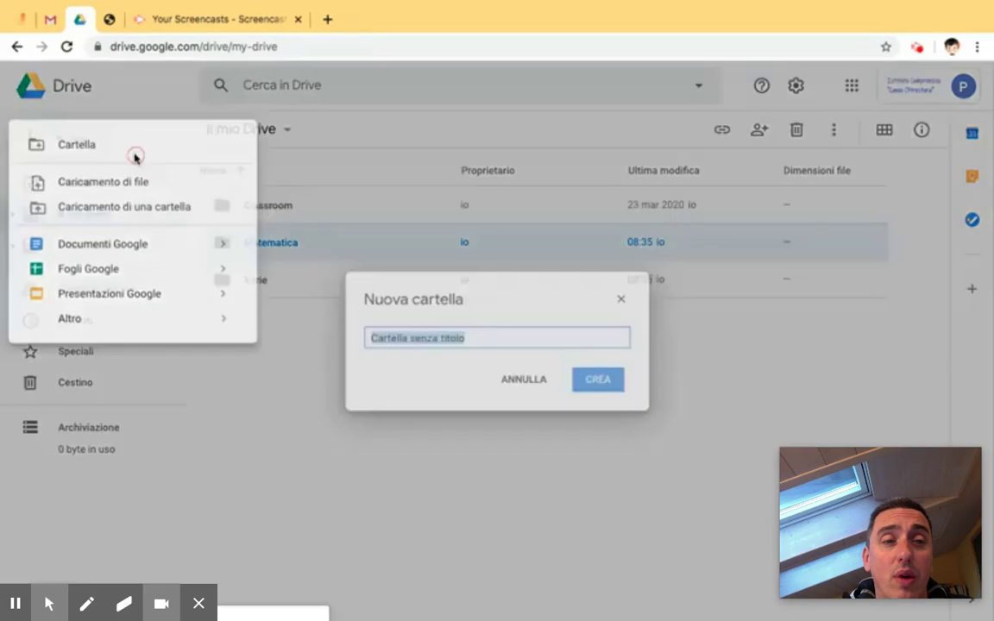
{"action": "type", "text": "Scienze"}
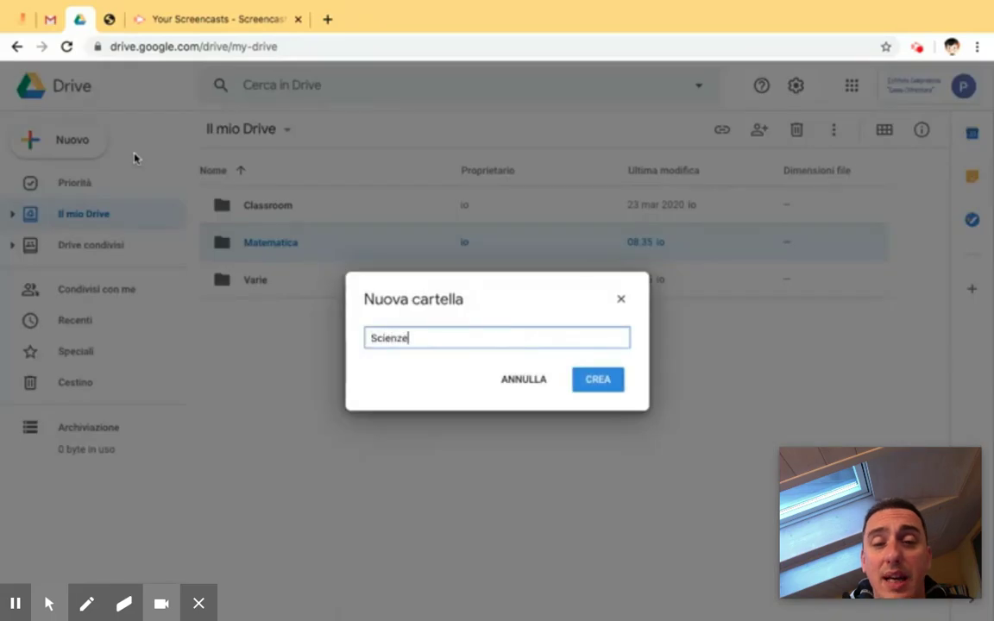
{"action": "left_click", "coordinate": [597, 387]}
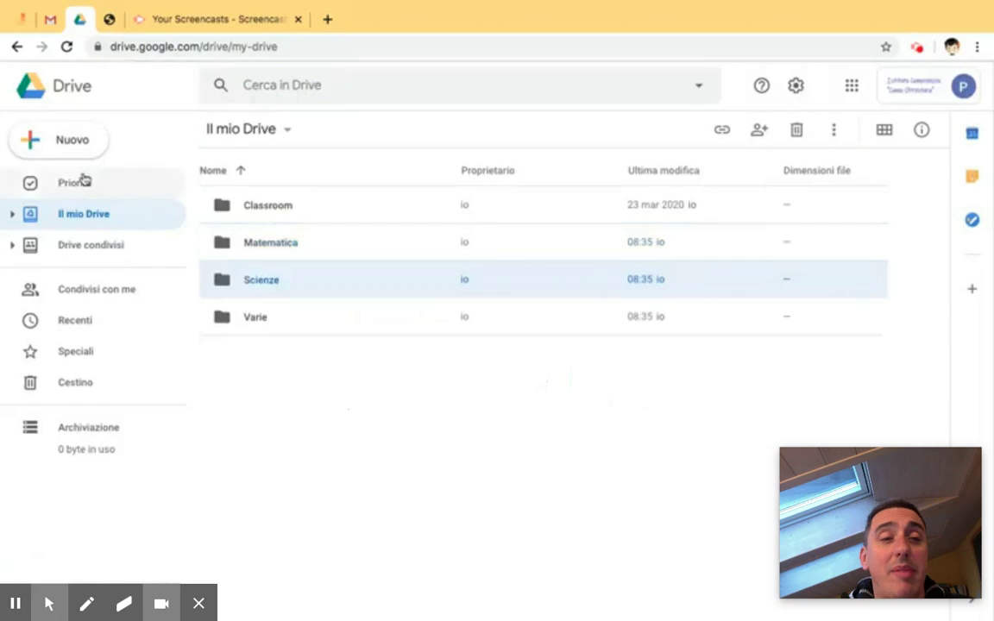
Step: Create a new folder named "Italiano" in My Drive
{"action": "left_click", "coordinate": [73, 149]}
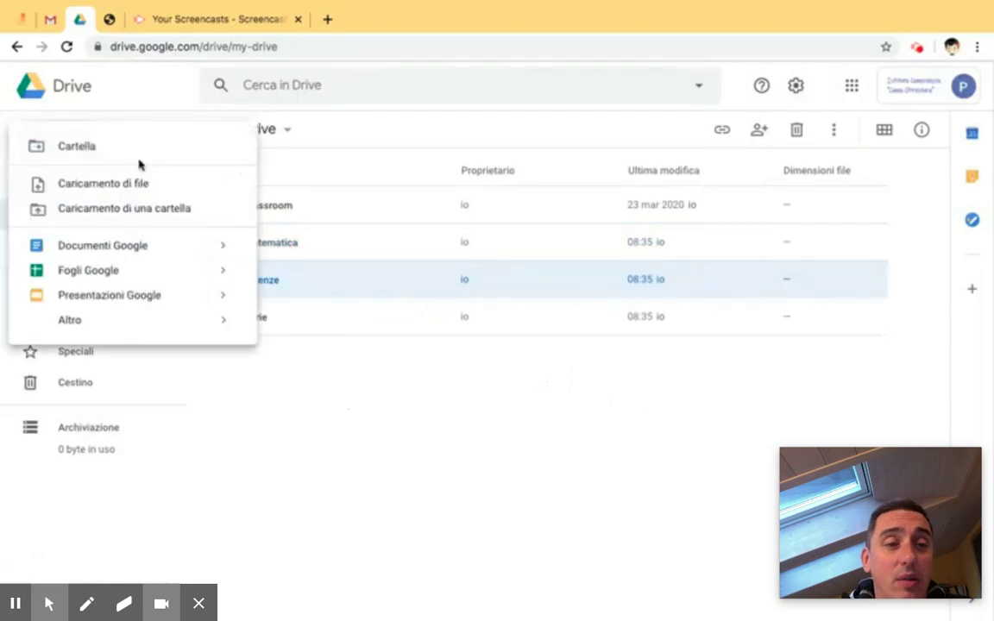
{"action": "left_click", "coordinate": [75, 146]}
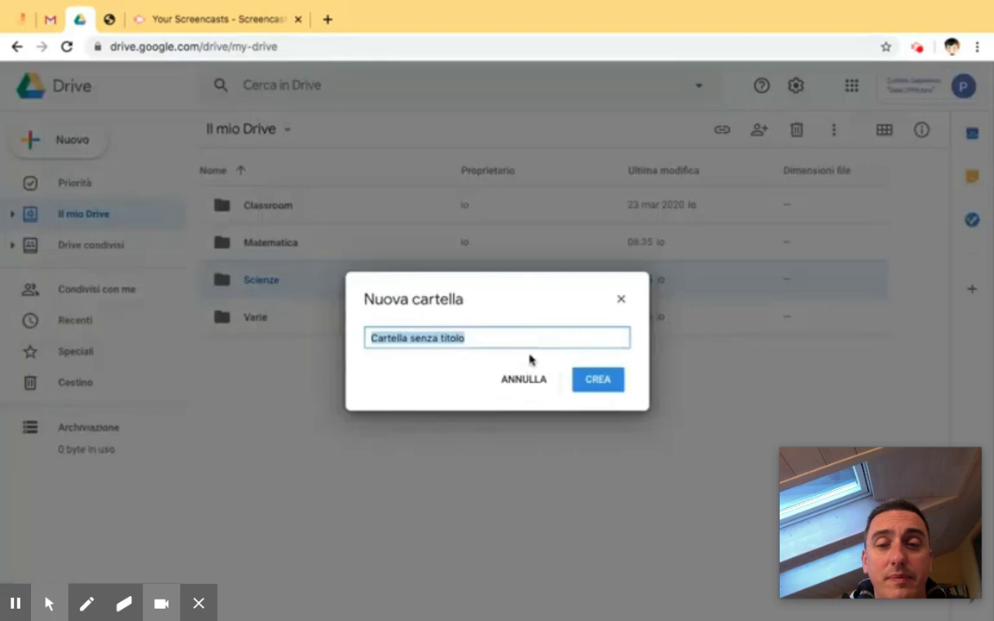
{"action": "type", "text": "Italiano"}
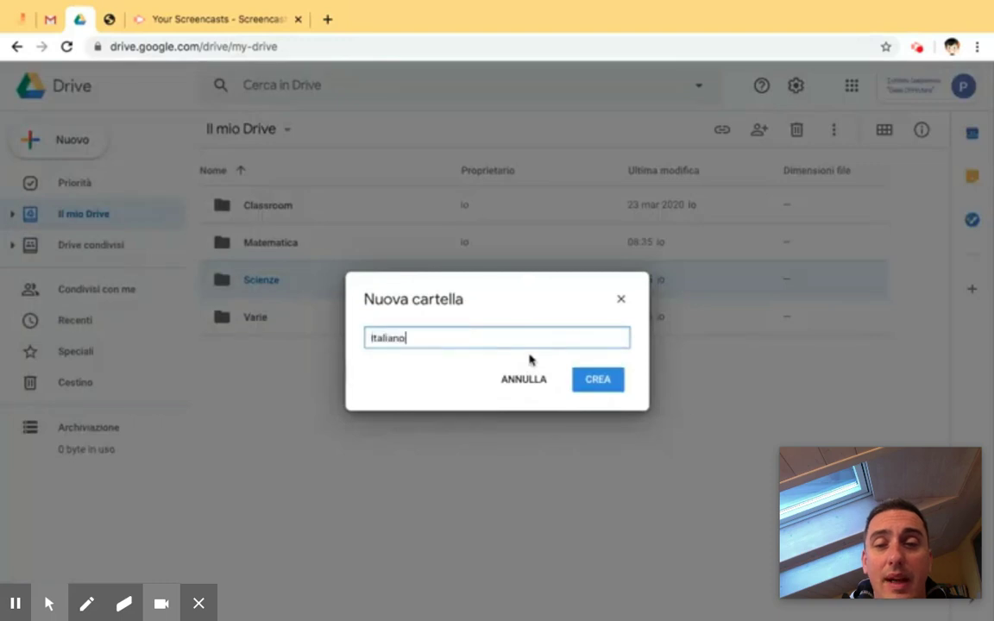
{"action": "left_click", "coordinate": [598, 380]}
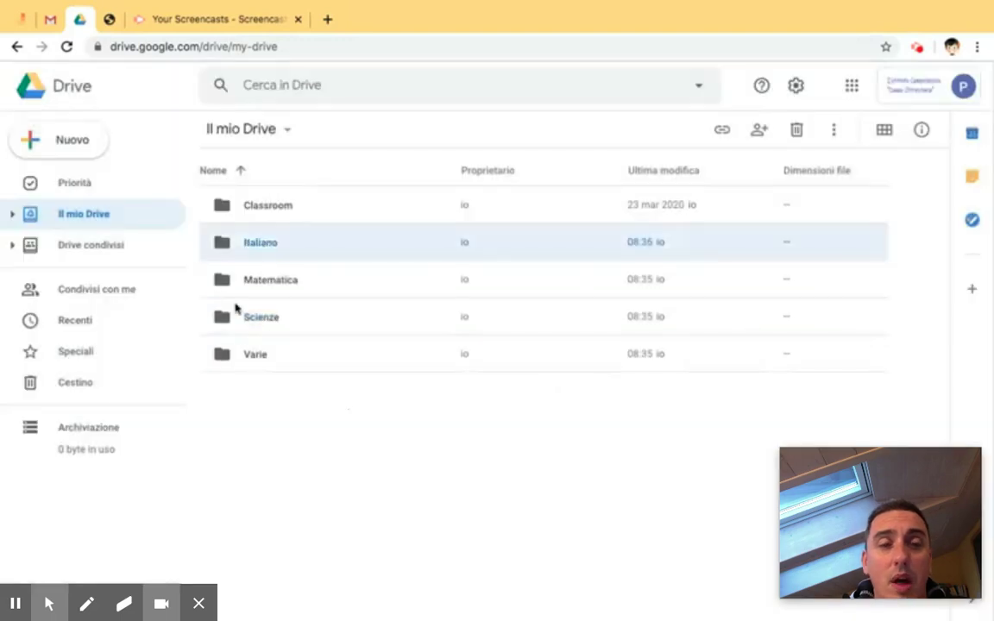
Step: Create a new folder named "Storia" in My Drive
{"action": "left_click", "coordinate": [81, 153]}
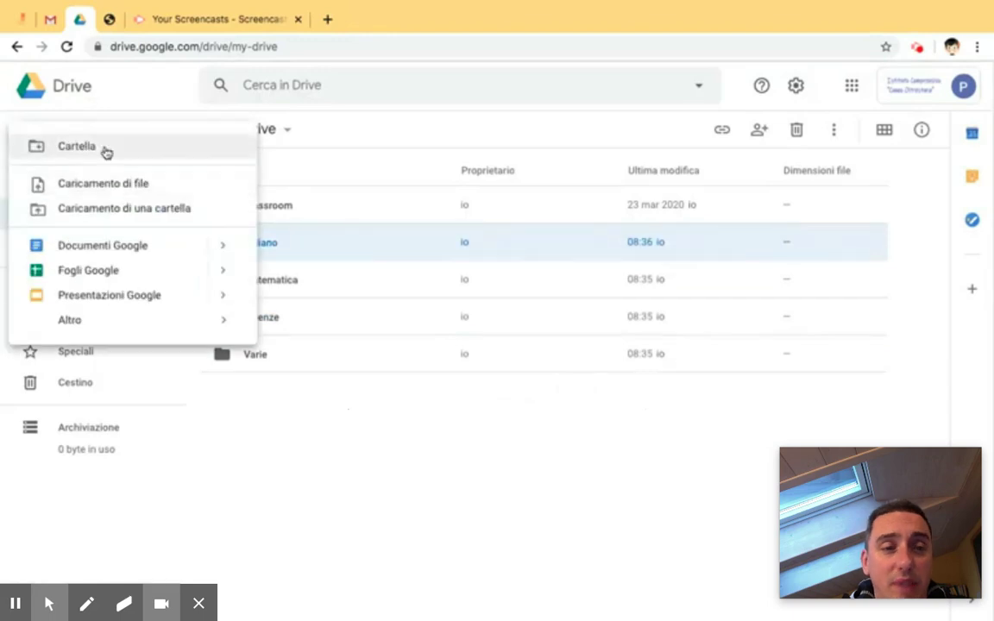
{"action": "left_click", "coordinate": [103, 150]}
{"action": "type", "text": "Storia"}
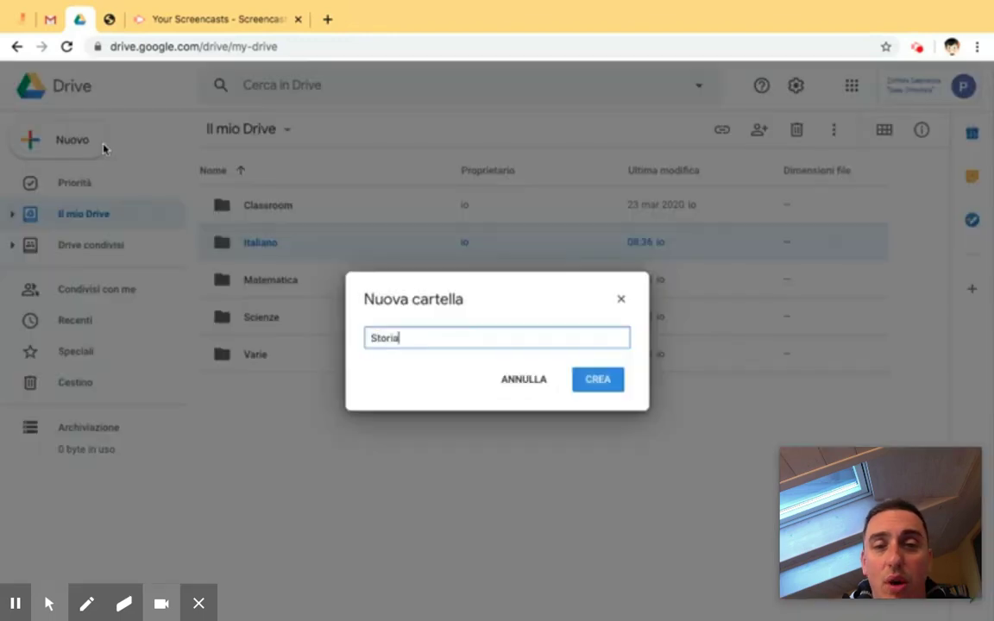
{"action": "left_click", "coordinate": [594, 381]}
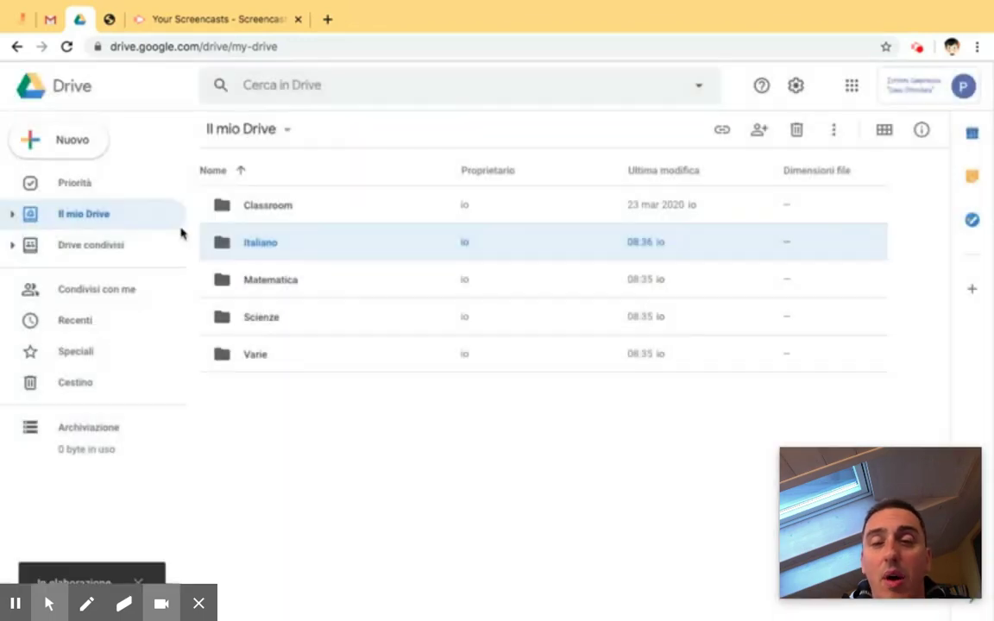
Step: Create a new folder named "Musica" in My Drive
{"action": "left_click", "coordinate": [59, 139]}
{"action": "left_click", "coordinate": [130, 148]}
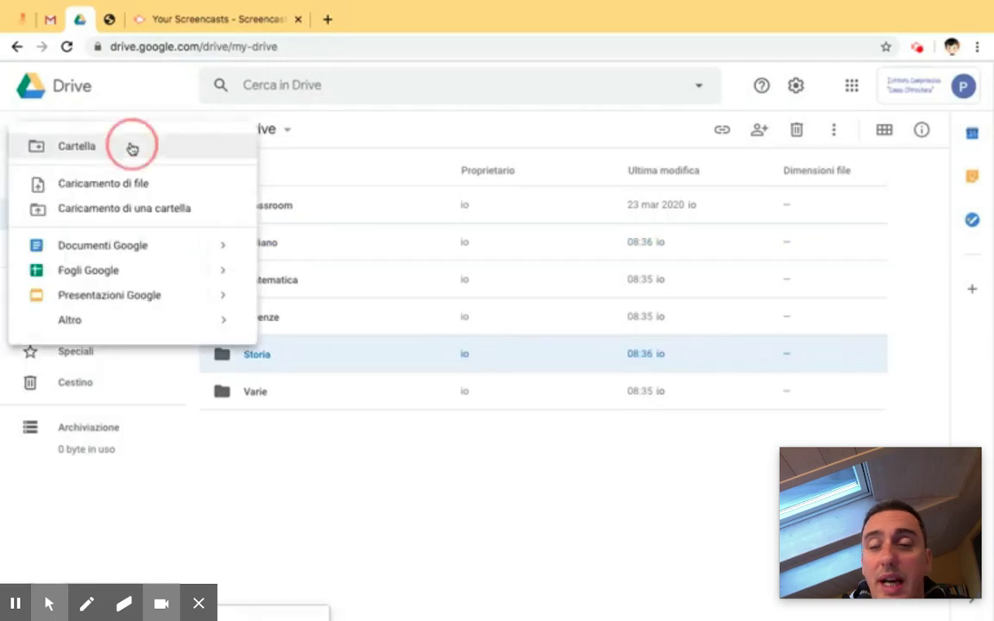
{"action": "type", "text": "Musi"}
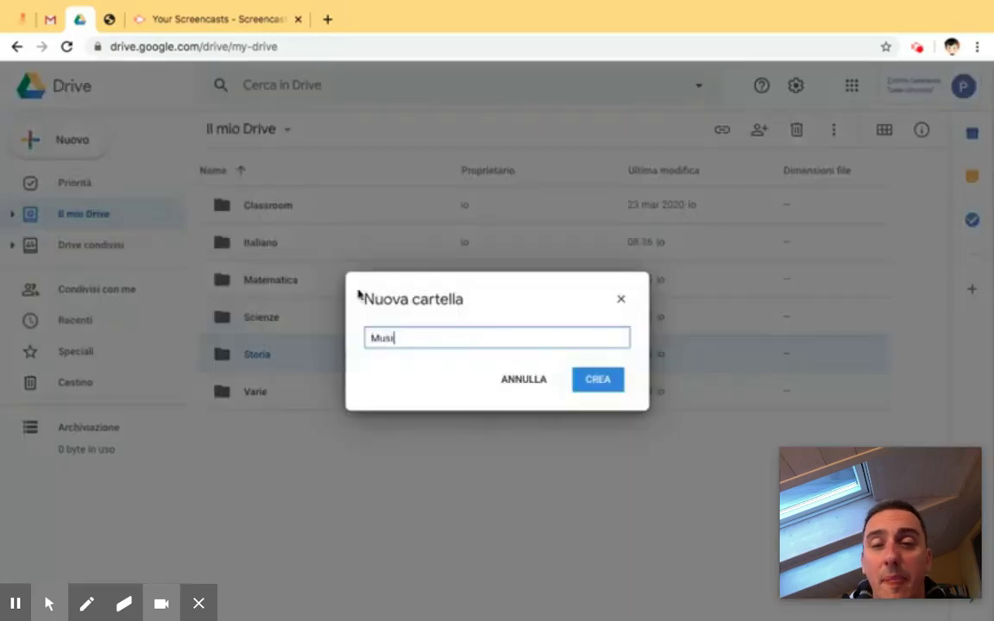
{"action": "type", "text": "ca"}
{"action": "left_click", "coordinate": [602, 387]}
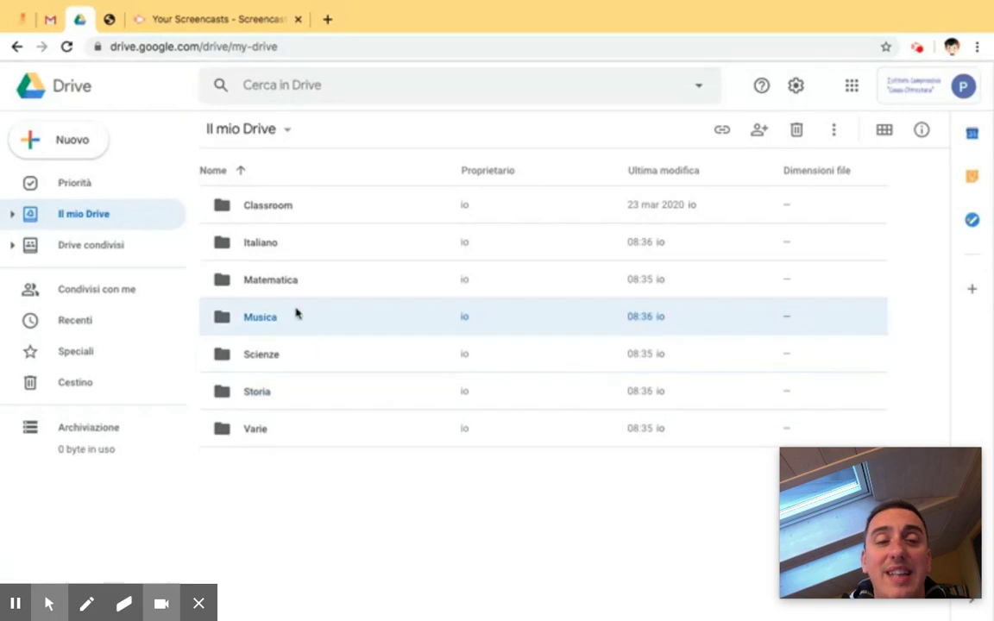
Step: Change the colour of the "Matematica" folder to red
{"action": "left_click", "coordinate": [296, 282]}
{"action": "right_click", "coordinate": [296, 282]}
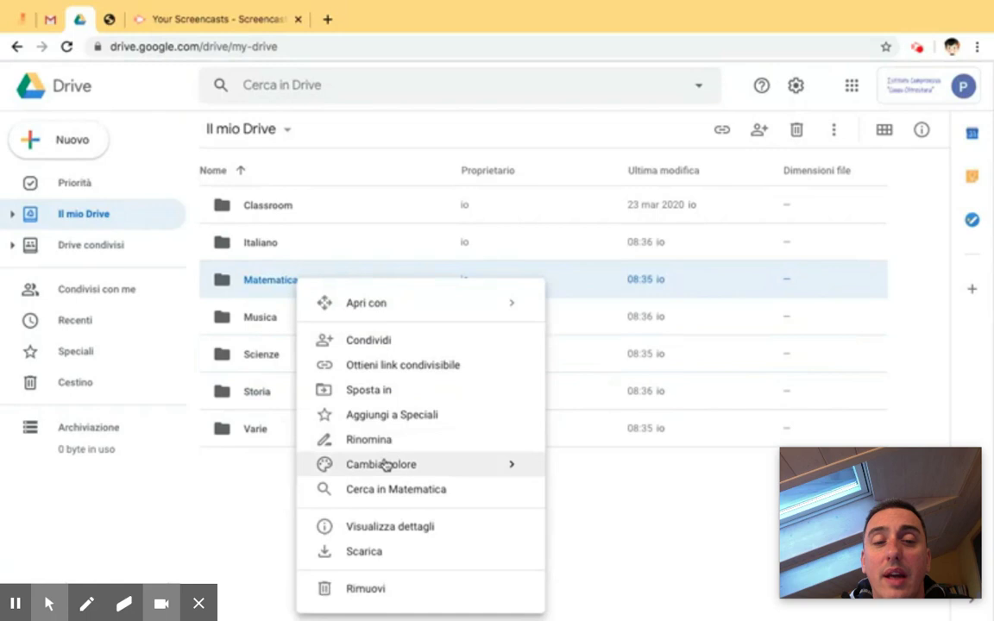
{"action": "mouse_move", "coordinate": [384, 466]}
{"action": "left_click", "coordinate": [612, 472]}
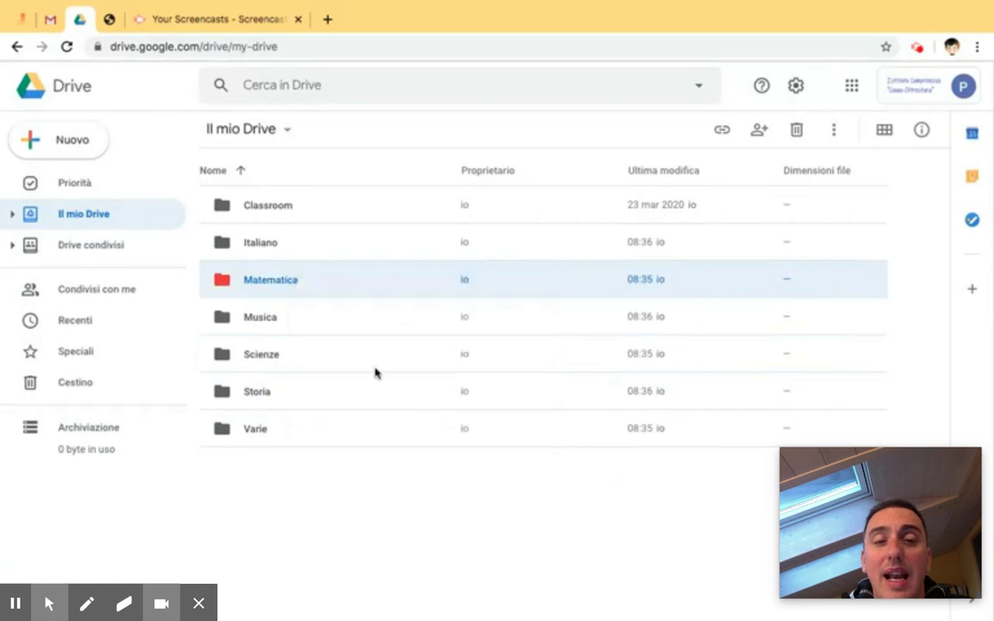
Step: Change the colour of the "Scienze" folder to dark green
{"action": "left_click", "coordinate": [259, 356]}
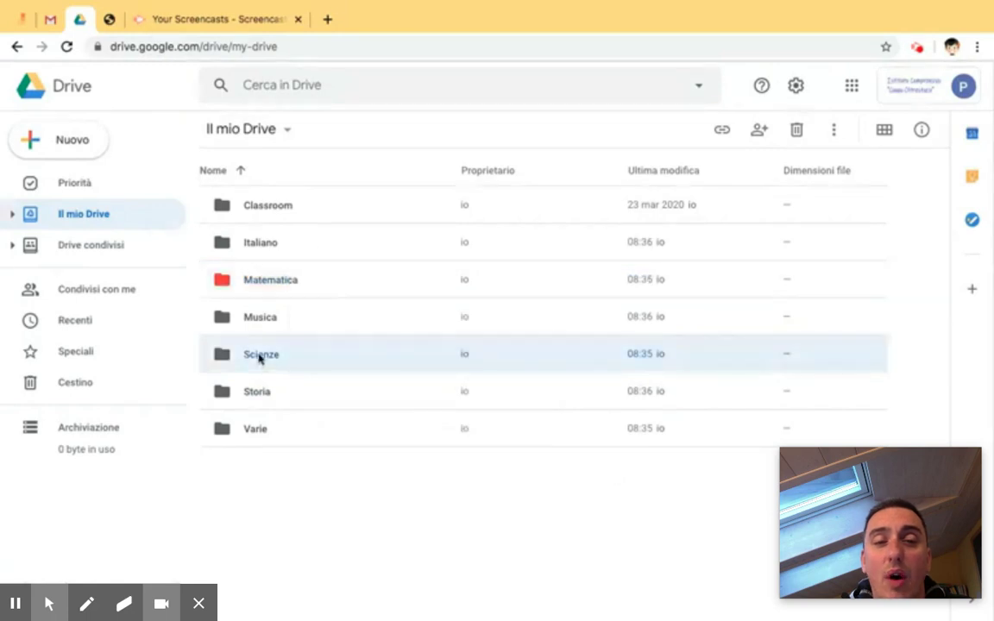
{"action": "right_click", "coordinate": [259, 354]}
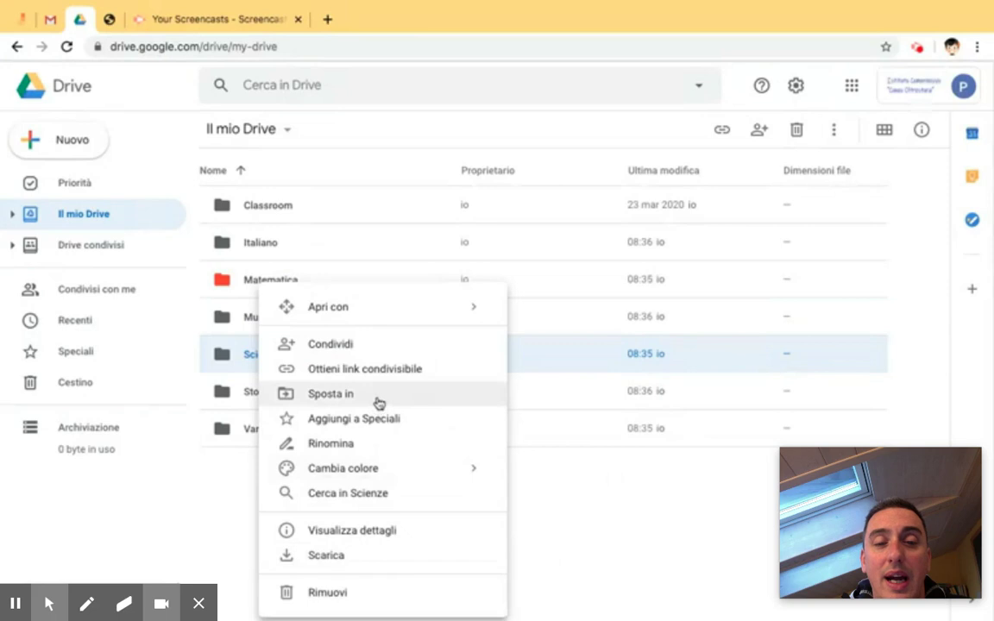
{"action": "mouse_move", "coordinate": [506, 470]}
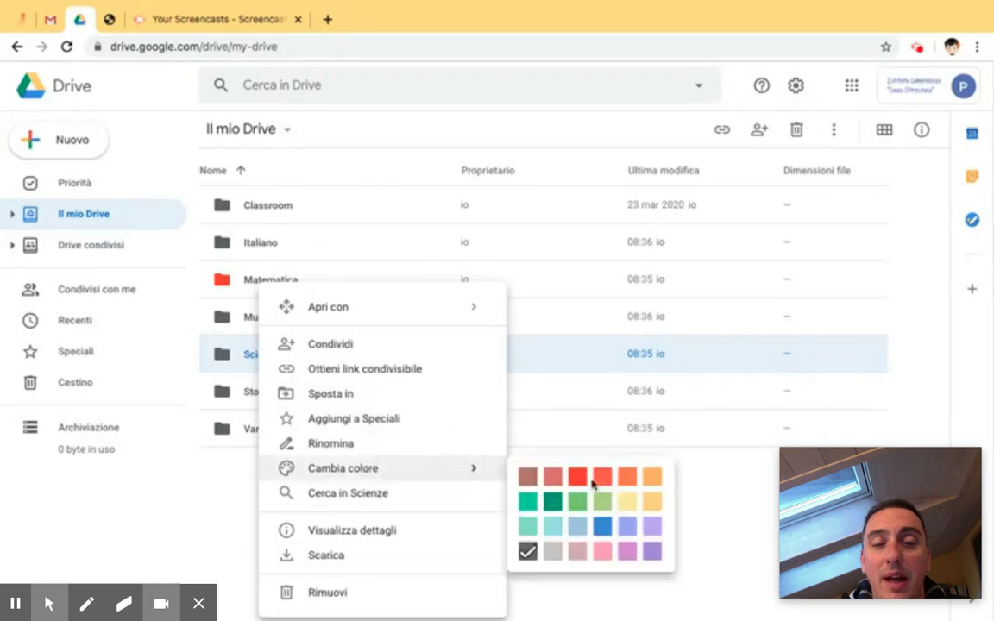
{"action": "left_click", "coordinate": [553, 502]}
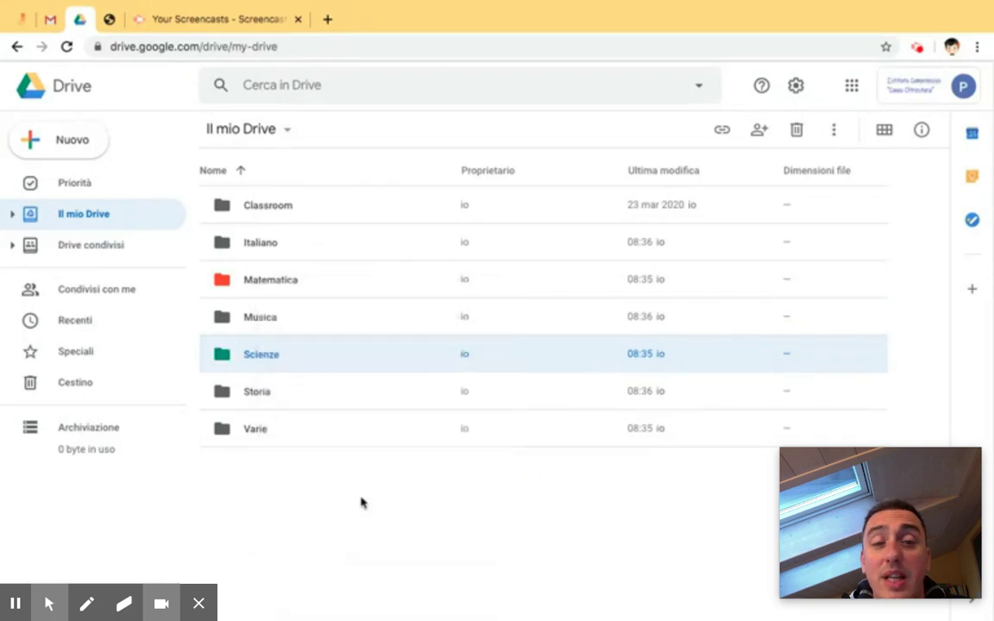
Step: Open the "Matematica" folder and create a subfolder named "Aritmetica" inside it
{"action": "left_click", "coordinate": [361, 501]}
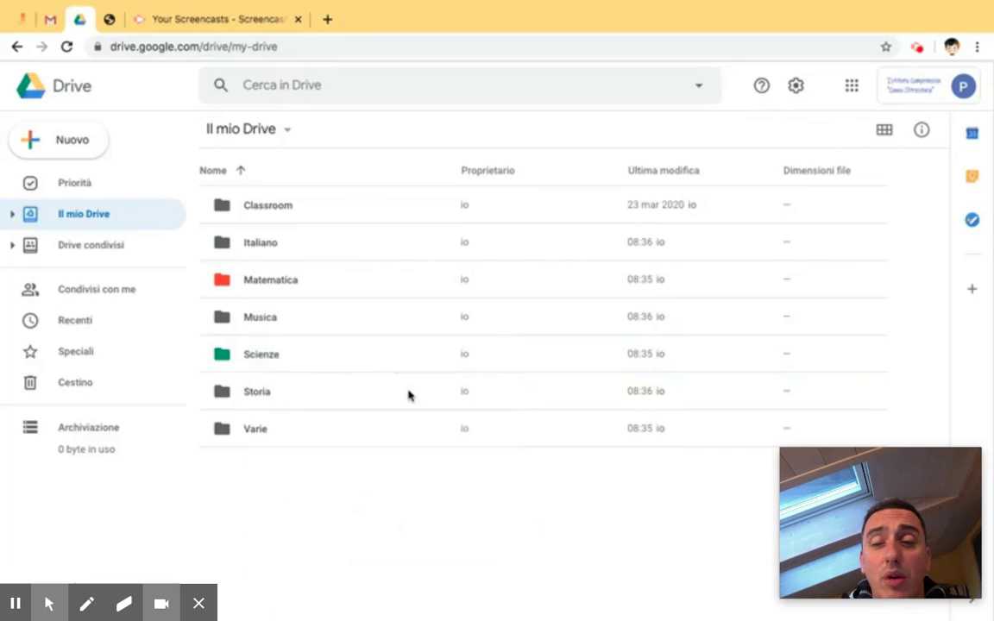
{"action": "double_click", "coordinate": [268, 281]}
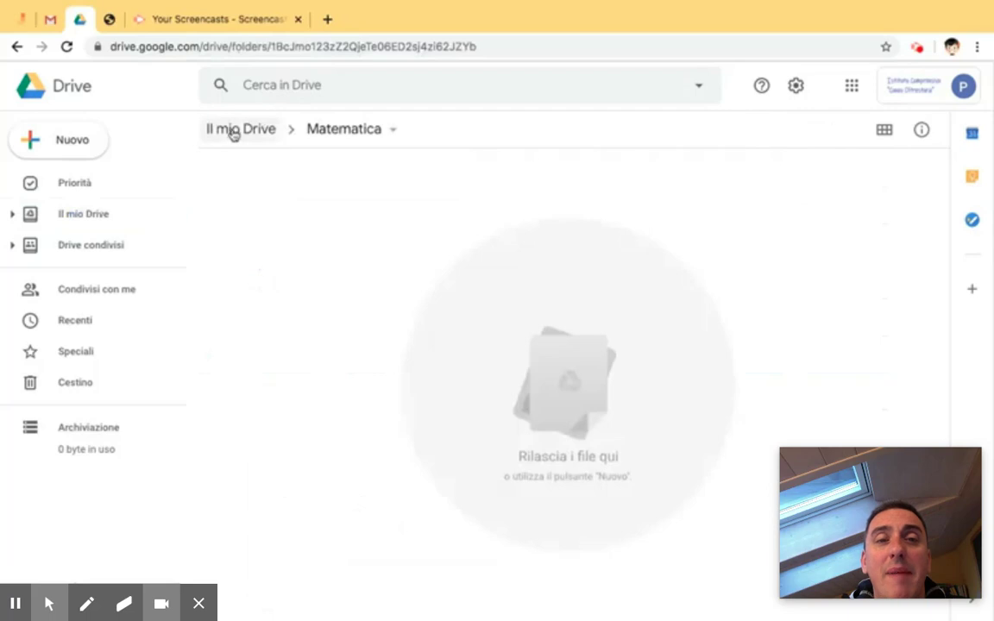
{"action": "left_click", "coordinate": [73, 140]}
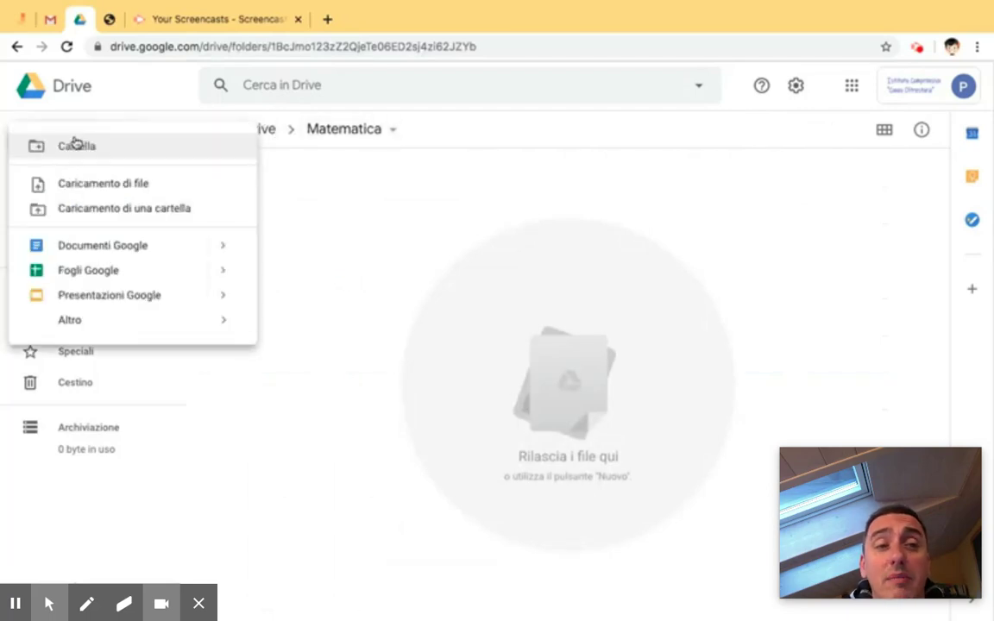
{"action": "left_click", "coordinate": [76, 150]}
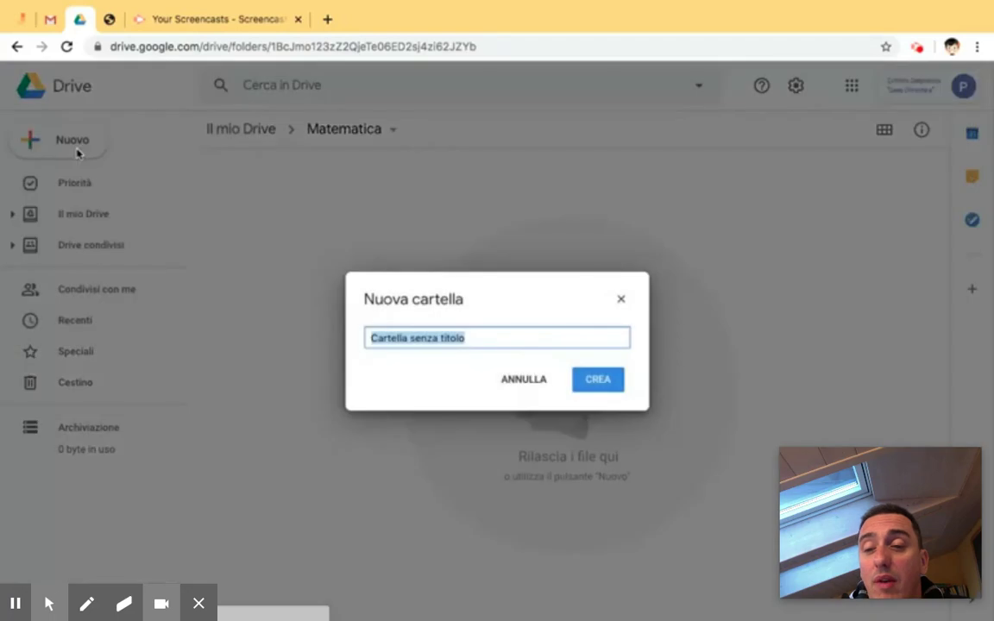
{"action": "type", "text": "Aritmetica"}
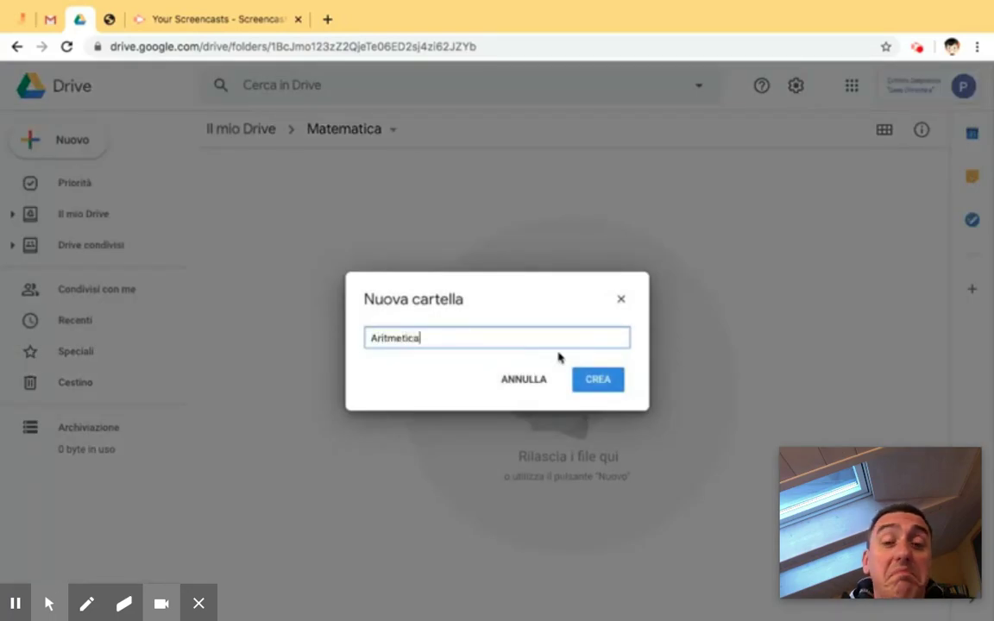
{"action": "left_click", "coordinate": [604, 385]}
Step: Create a second subfolder named "Geometria" inside the "Matematica" folder
{"action": "left_click", "coordinate": [61, 140]}
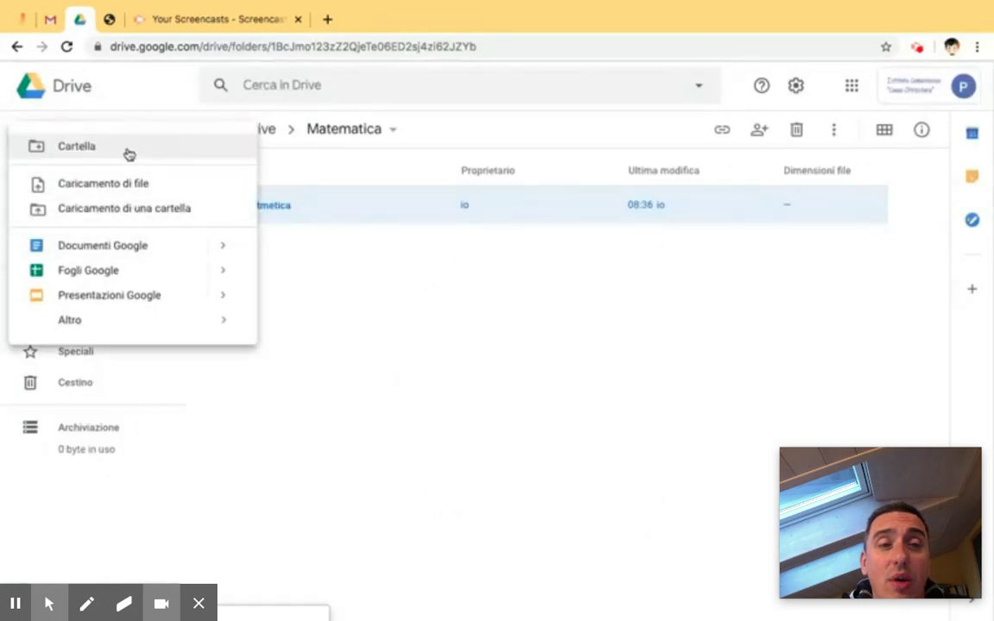
{"action": "left_click", "coordinate": [127, 151]}
{"action": "type", "text": "Geometria"}
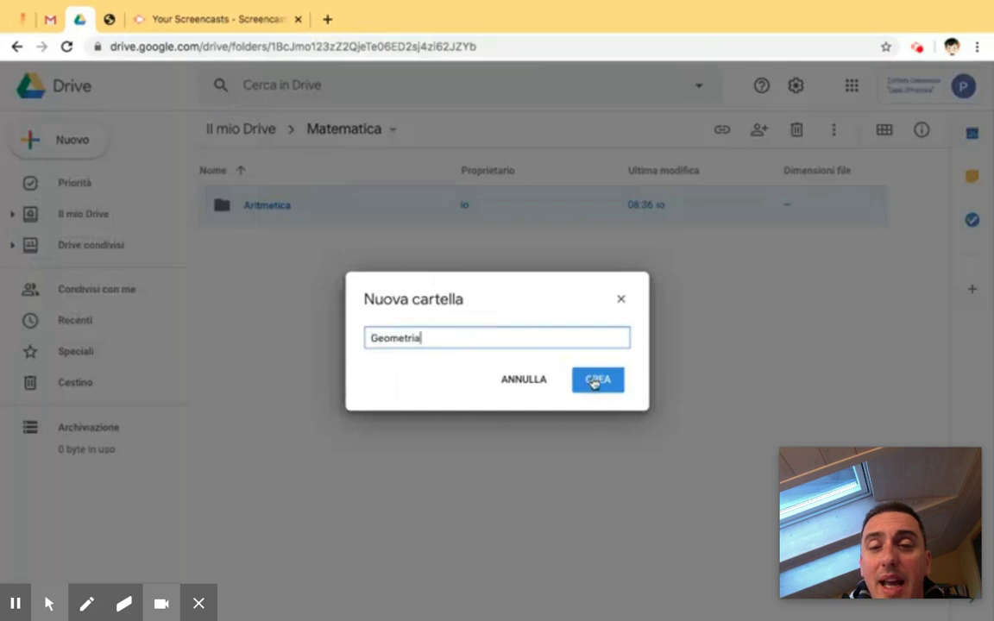
{"action": "left_click", "coordinate": [596, 380]}
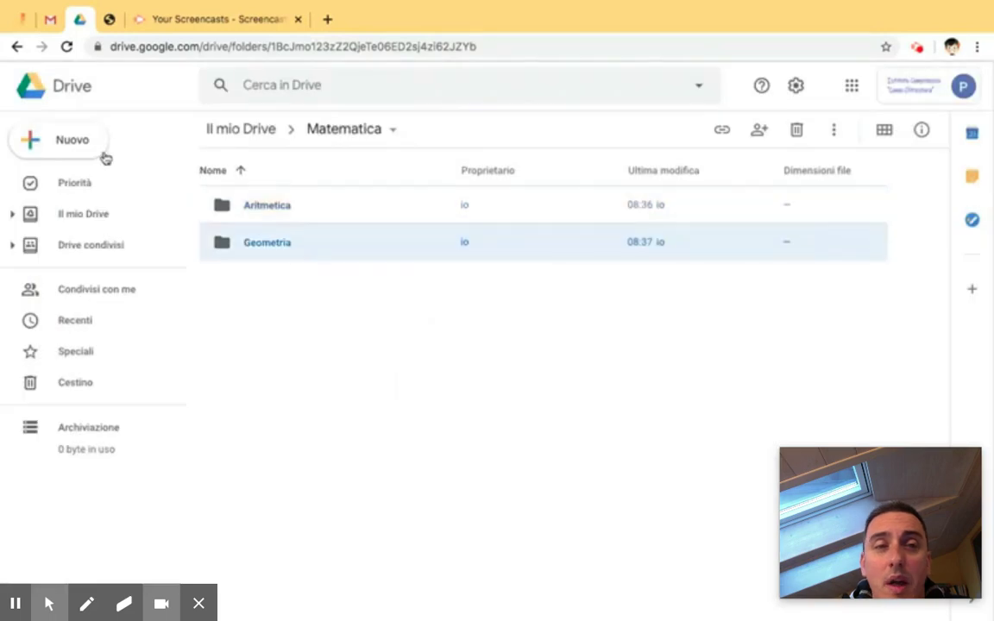
Step: Return to My Drive and create a new folder there named "Competenze digitali"
{"action": "left_click", "coordinate": [229, 129]}
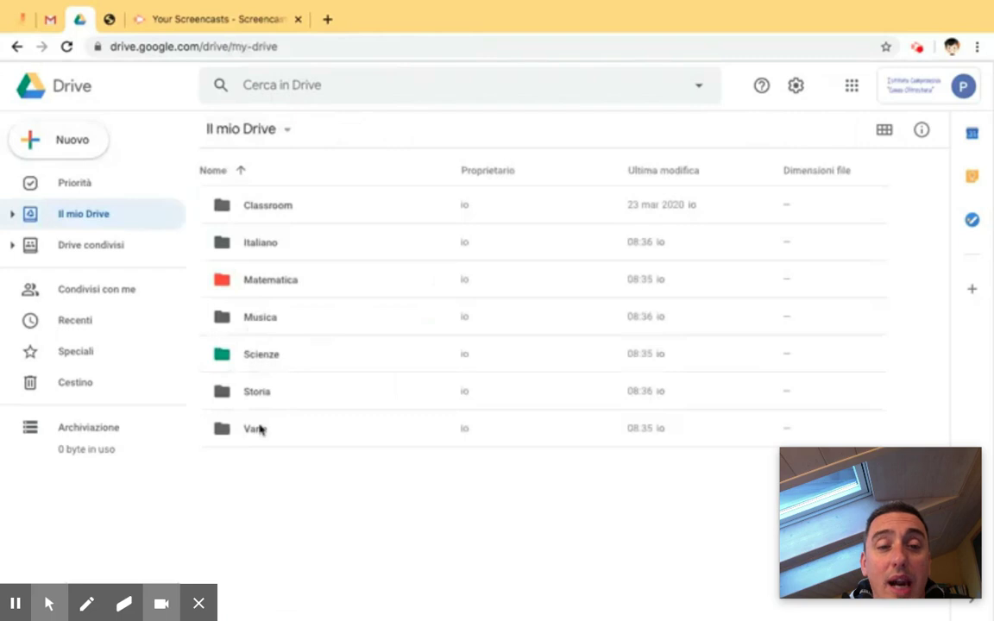
{"action": "left_click", "coordinate": [73, 152]}
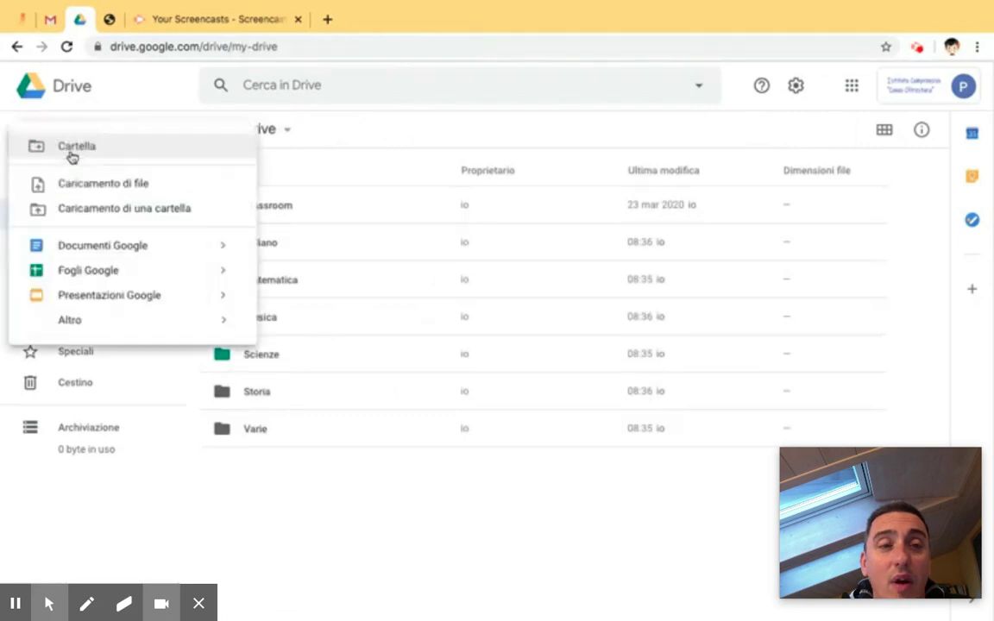
{"action": "left_click", "coordinate": [106, 153]}
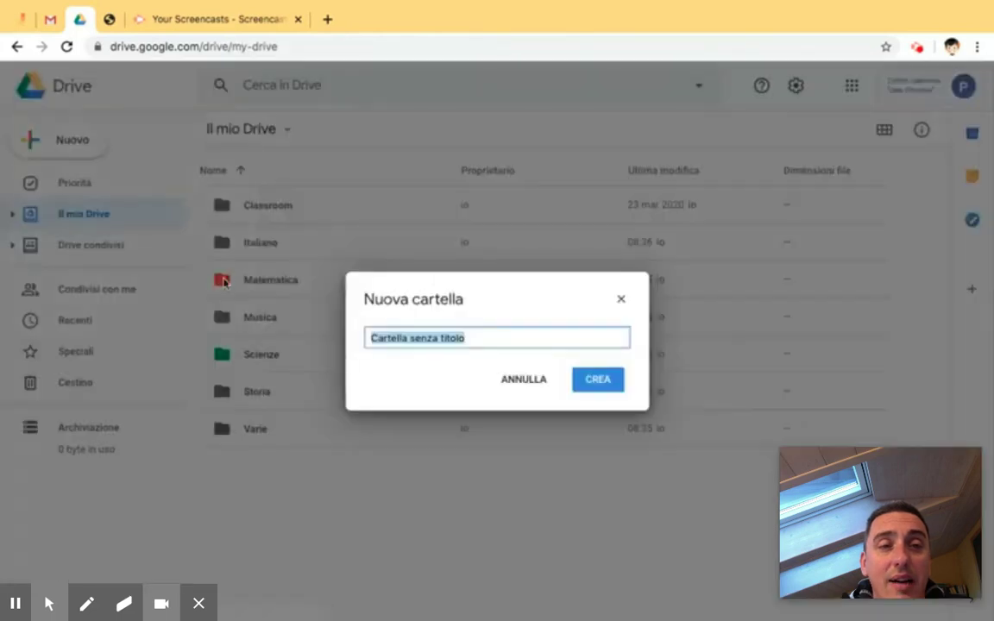
{"action": "type", "text": "C"}
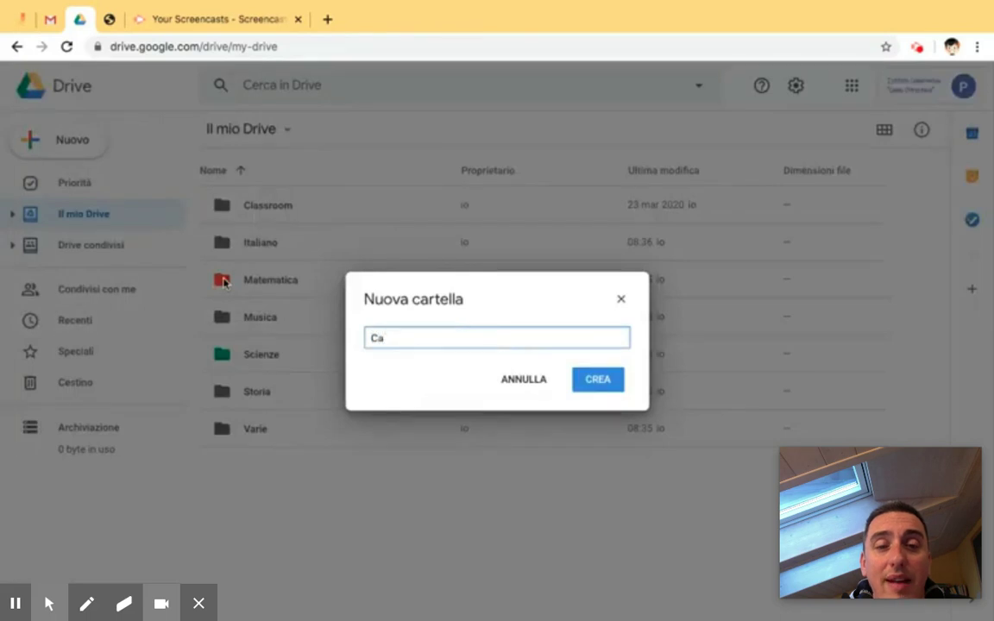
{"action": "type", "text": "impetenze digitali"}
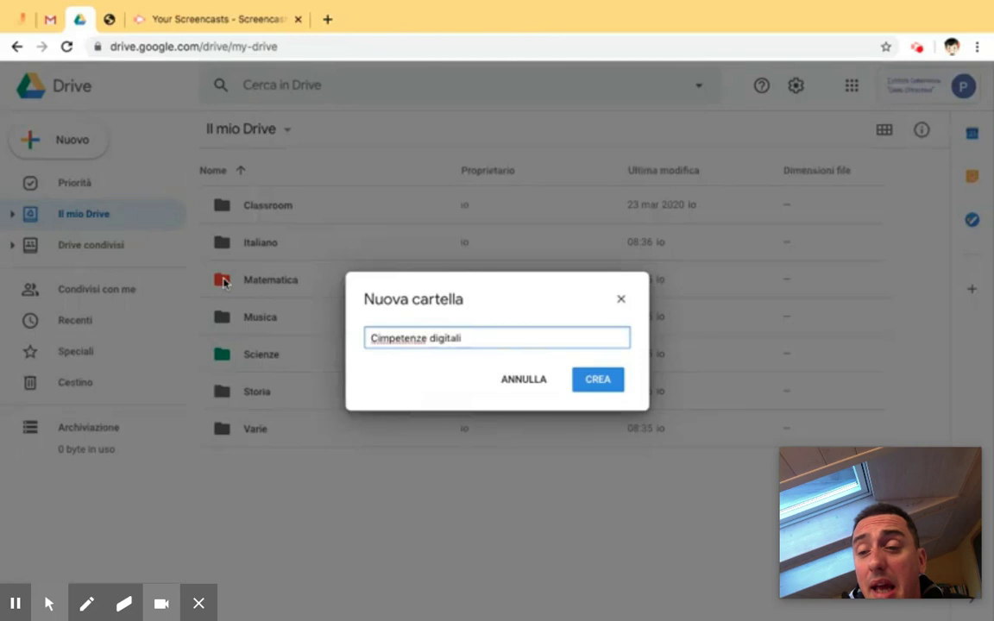
{"action": "left_click", "coordinate": [379, 340]}
{"action": "key", "text": "BackSpace"}
{"action": "type", "text": "o"}
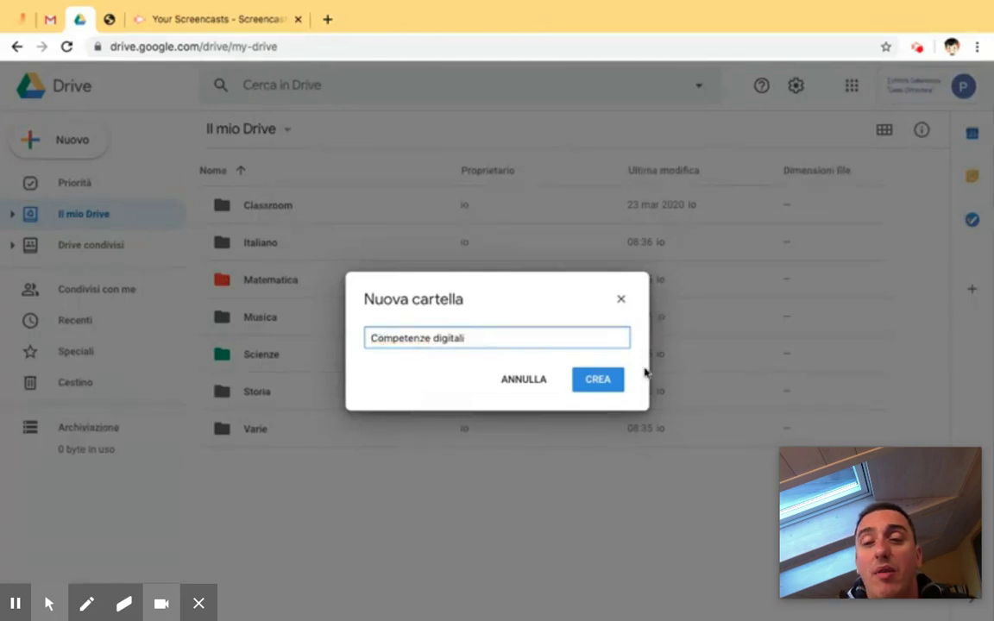
{"action": "left_click", "coordinate": [595, 388]}
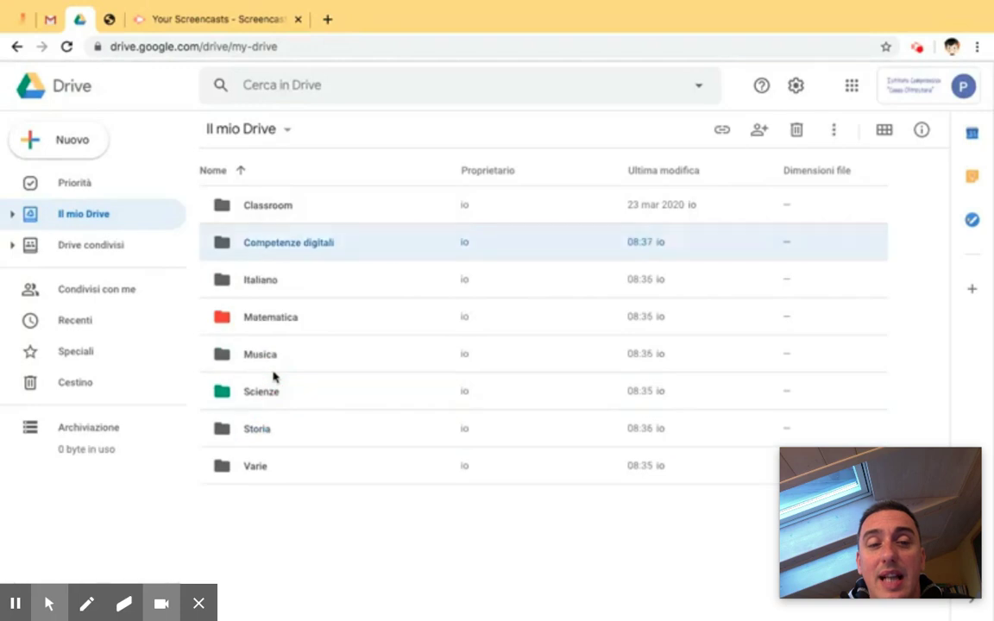
Step: Change the colour of the "Competenze digitali" folder to light yellow and deselect it
{"action": "right_click", "coordinate": [276, 254]}
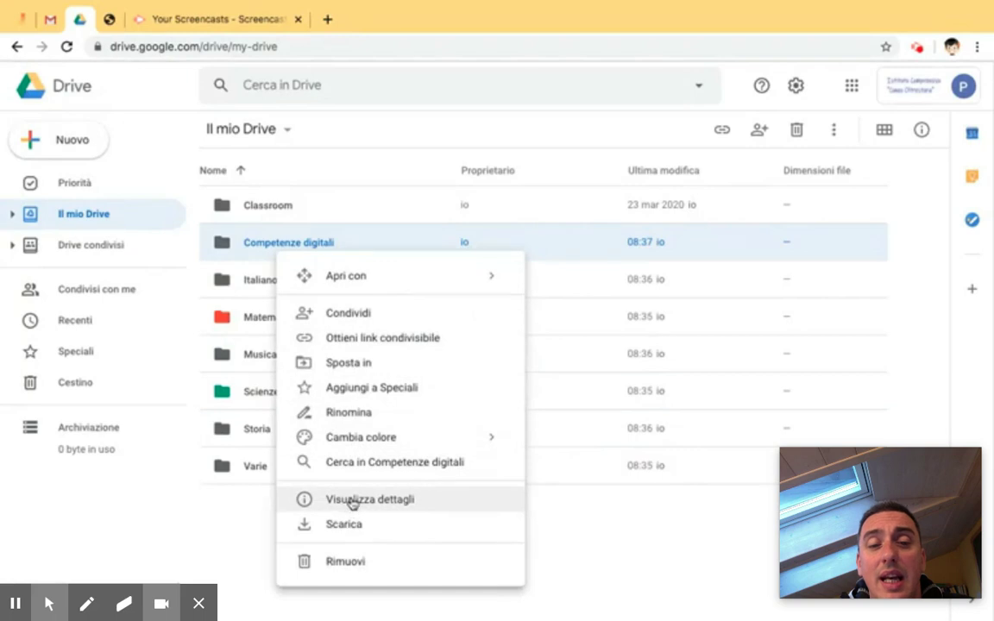
{"action": "mouse_move", "coordinate": [386, 440]}
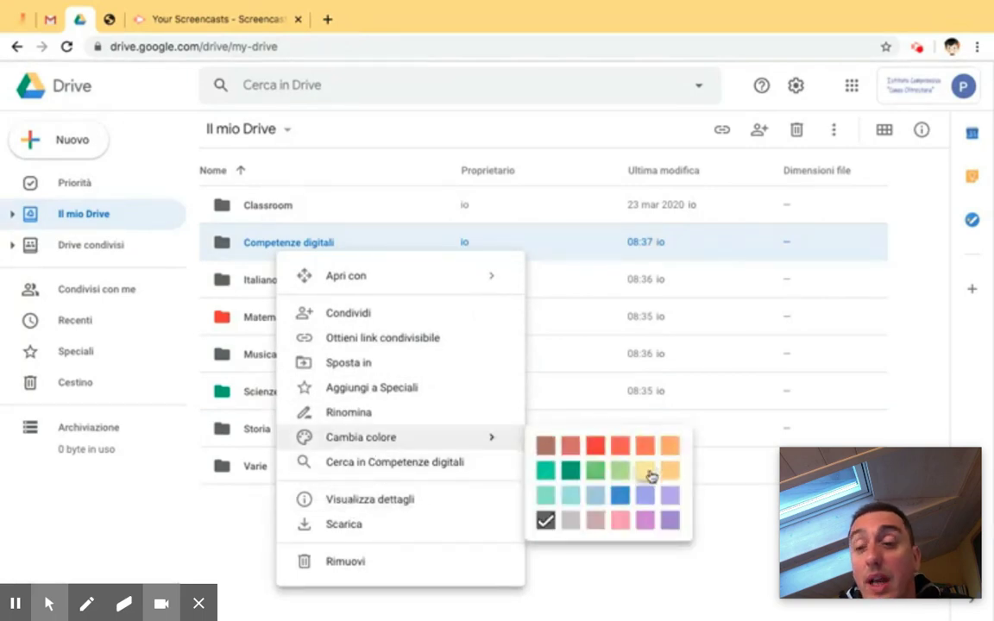
{"action": "left_click", "coordinate": [647, 470]}
{"action": "left_click", "coordinate": [400, 509]}
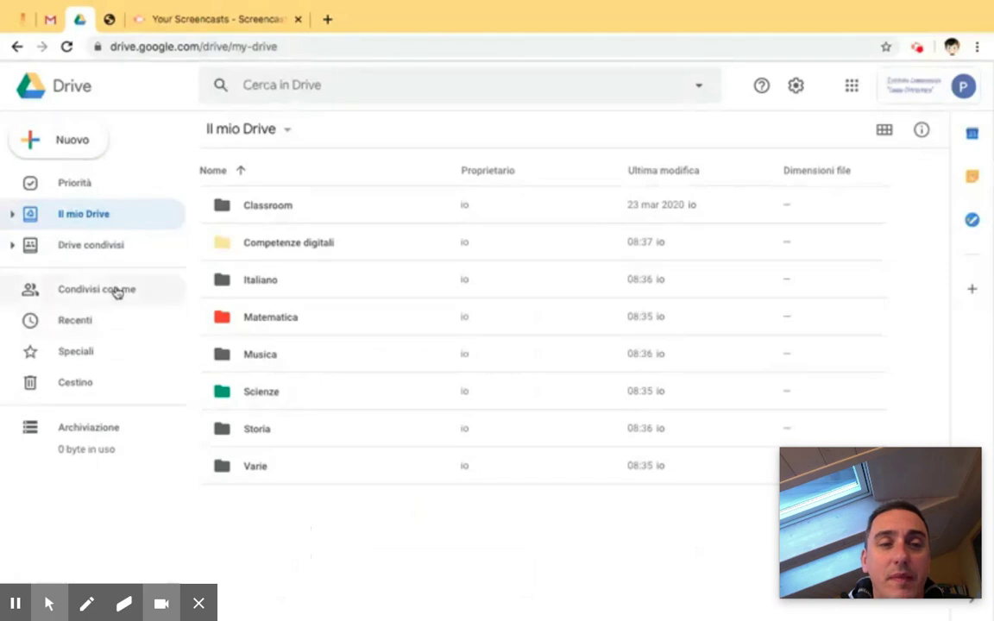
Step: Look inside the "Competenze digitali" folder and return to My Drive
{"action": "double_click", "coordinate": [274, 247]}
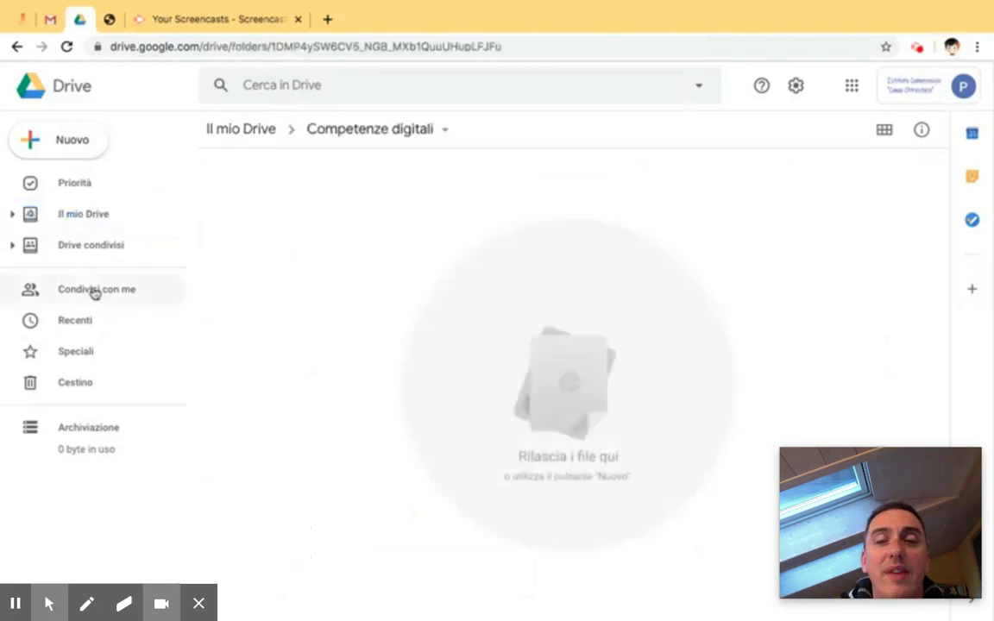
{"action": "left_click", "coordinate": [84, 217]}
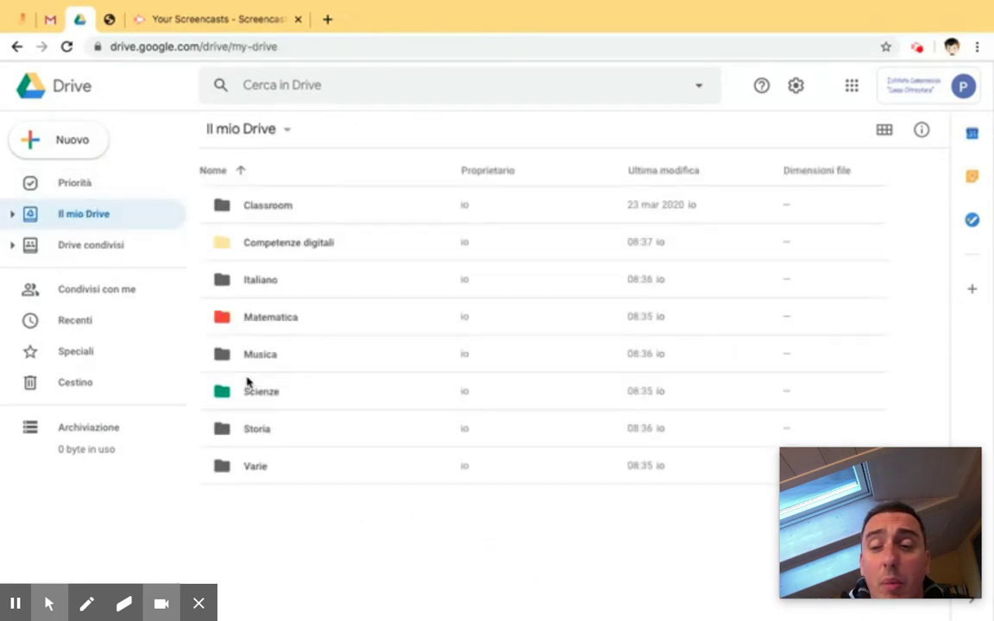
Step: Open the sharing settings of the "Jam senza titolo" file in the "Varie" folder
{"action": "double_click", "coordinate": [254, 466]}
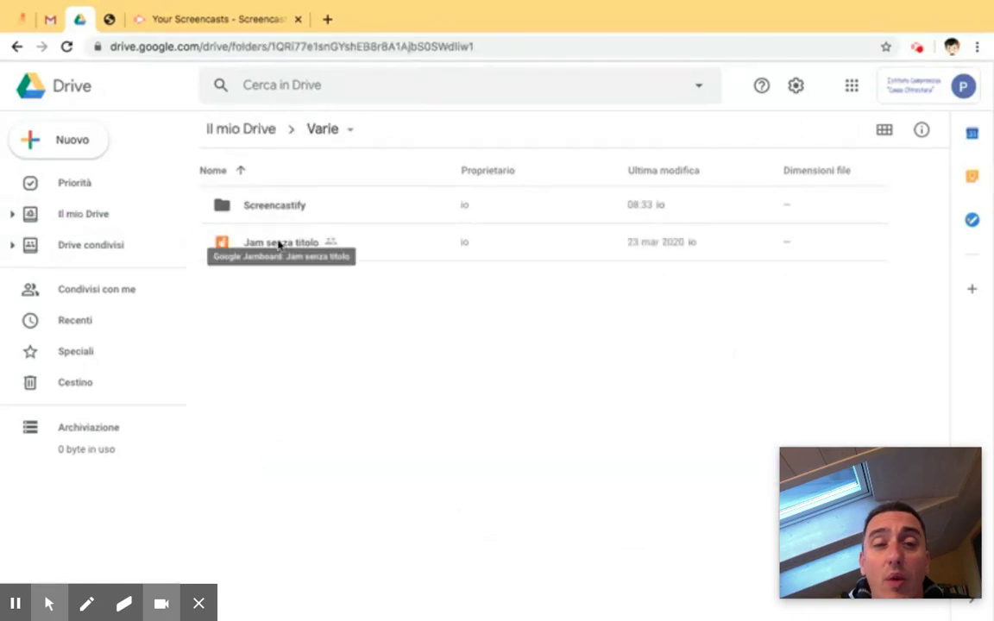
{"action": "left_click", "coordinate": [279, 245]}
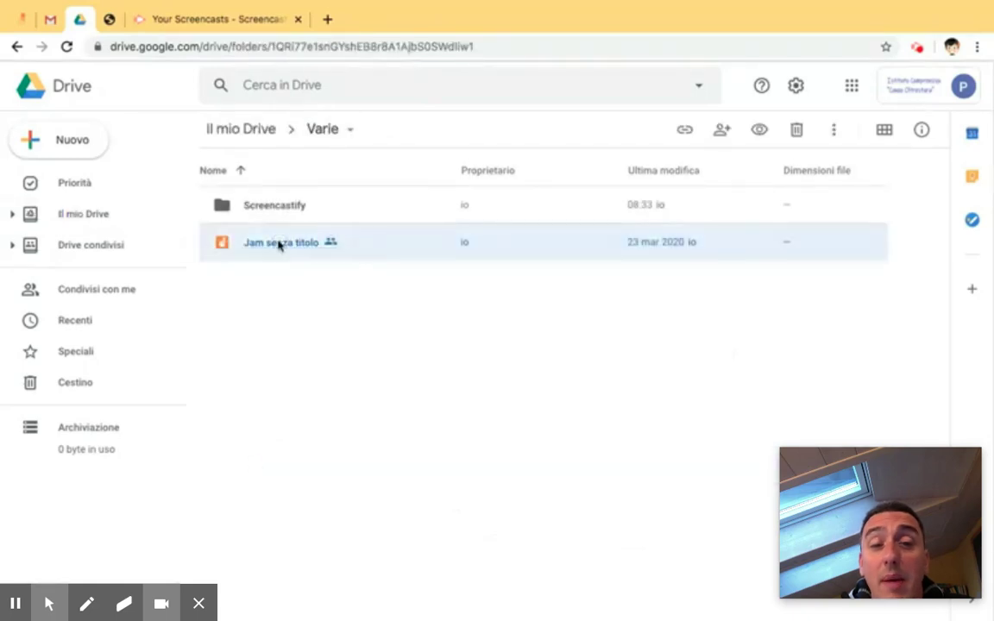
{"action": "left_click", "coordinate": [726, 136]}
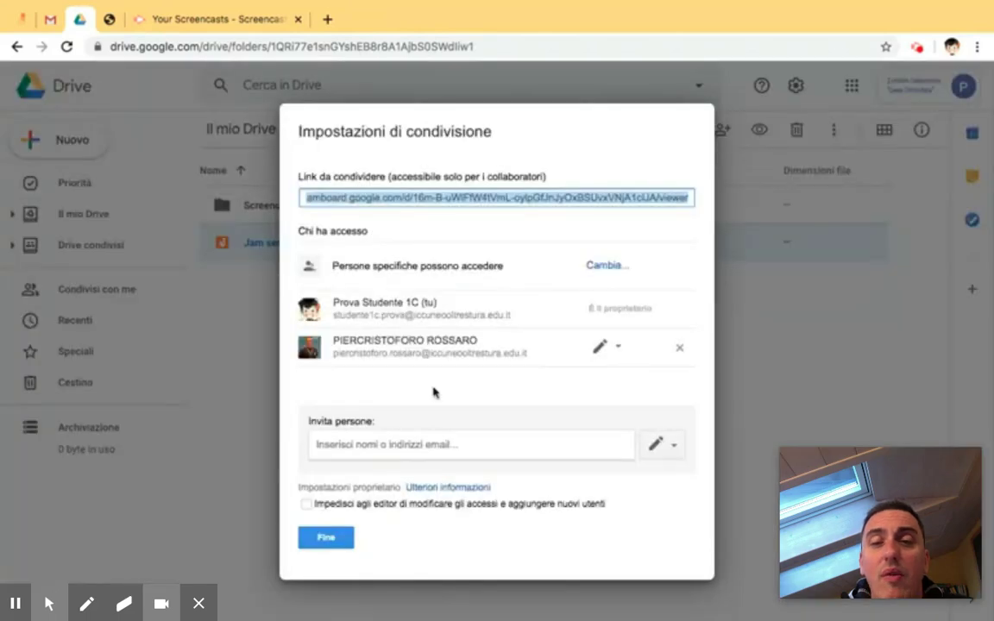
{"action": "left_click", "coordinate": [443, 445]}
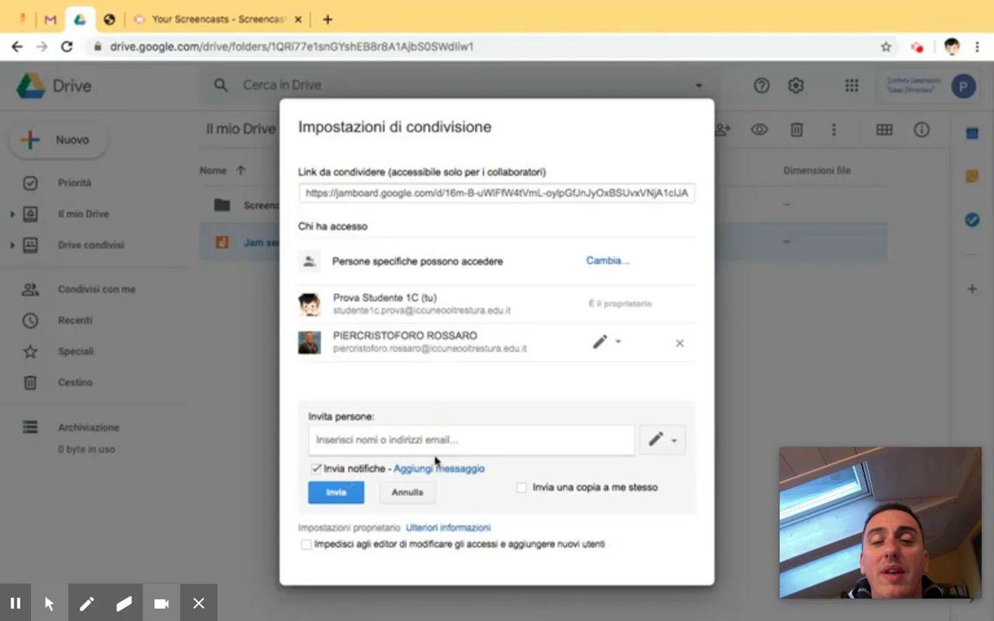
{"action": "left_click", "coordinate": [772, 430]}
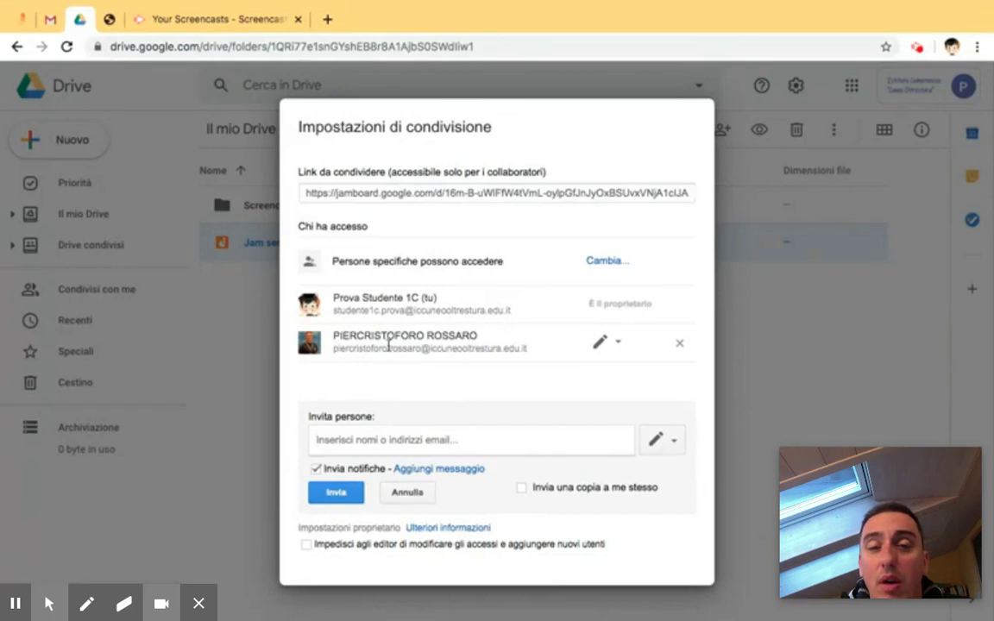
Step: Send a sharing invitation for the file to the suggested contact's e-mail, and open that collaborator's access-level options
{"action": "left_click", "coordinate": [400, 437]}
{"action": "type", "text": "pi"}
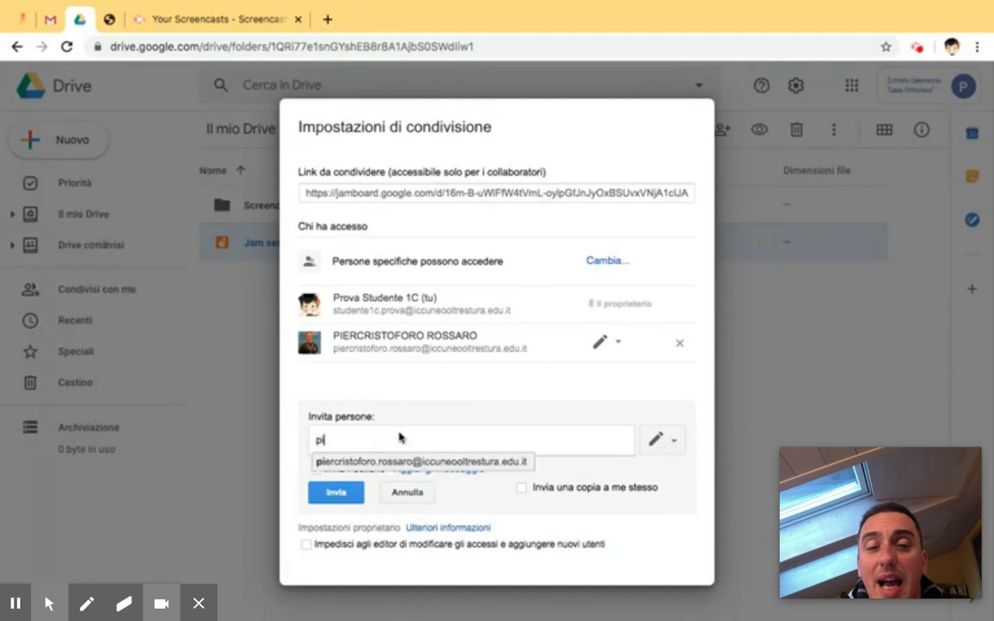
{"action": "type", "text": "er"}
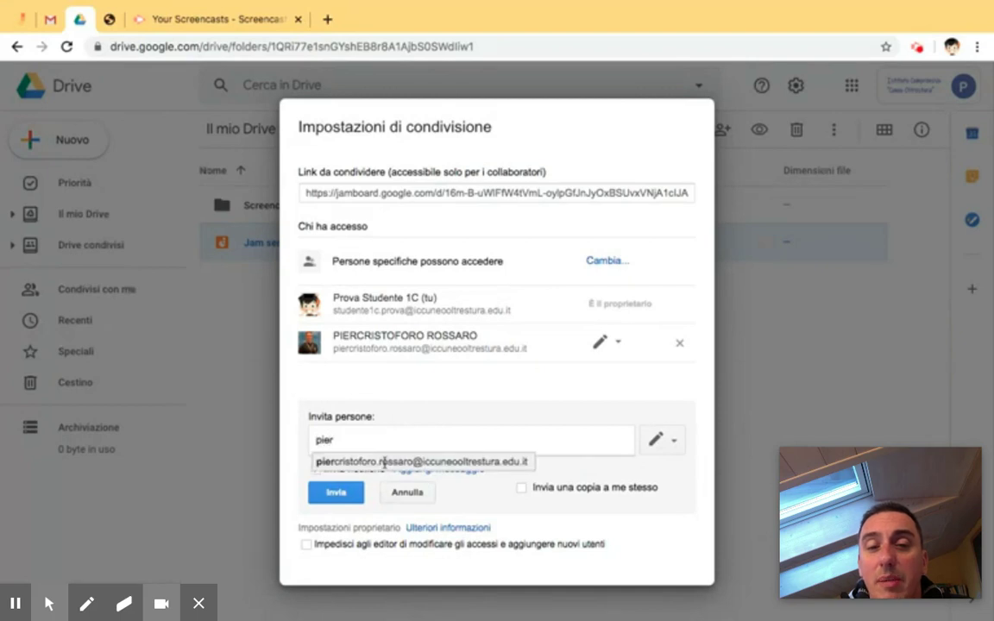
{"action": "left_click", "coordinate": [385, 461]}
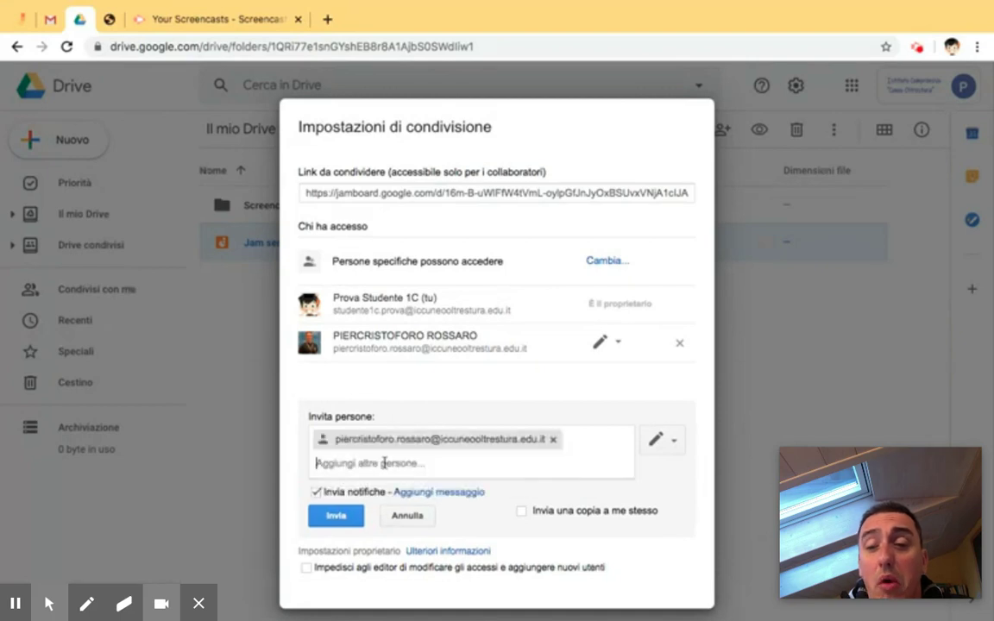
{"action": "left_click", "coordinate": [336, 517]}
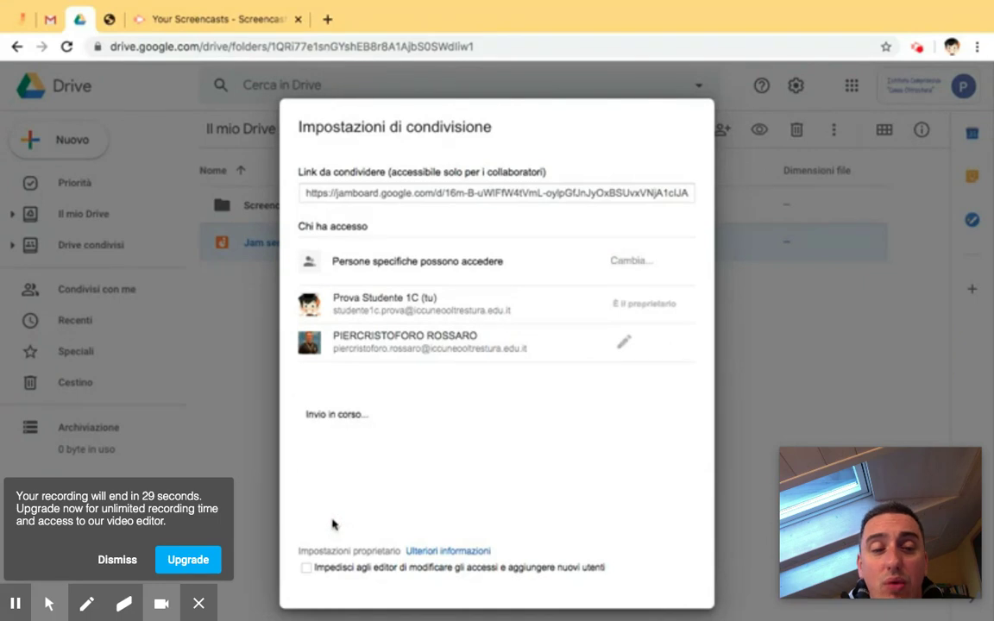
{"action": "left_click", "coordinate": [612, 344]}
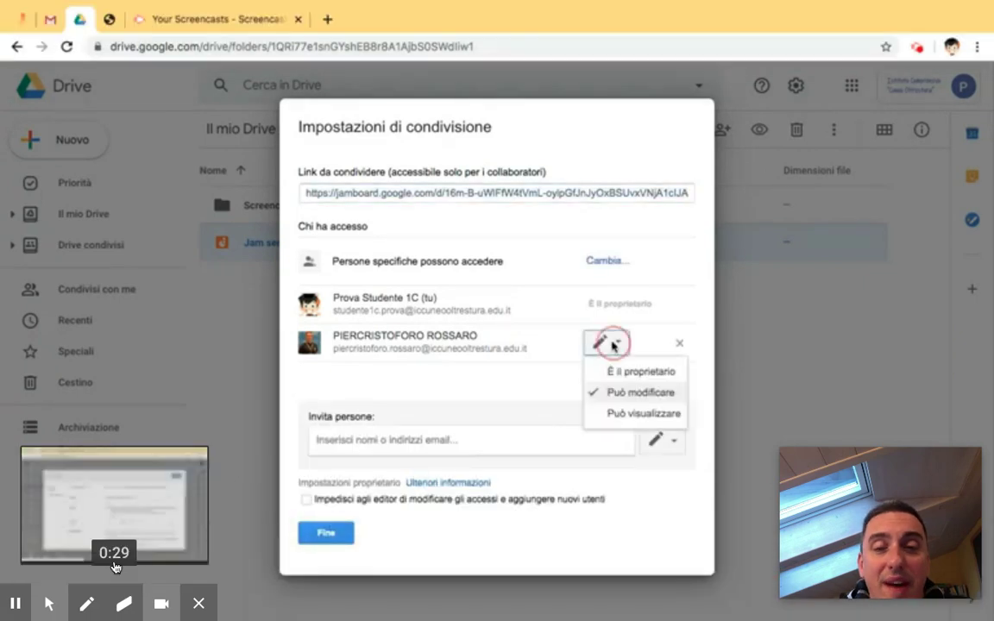
{"action": "mouse_move", "coordinate": [413, 565]}
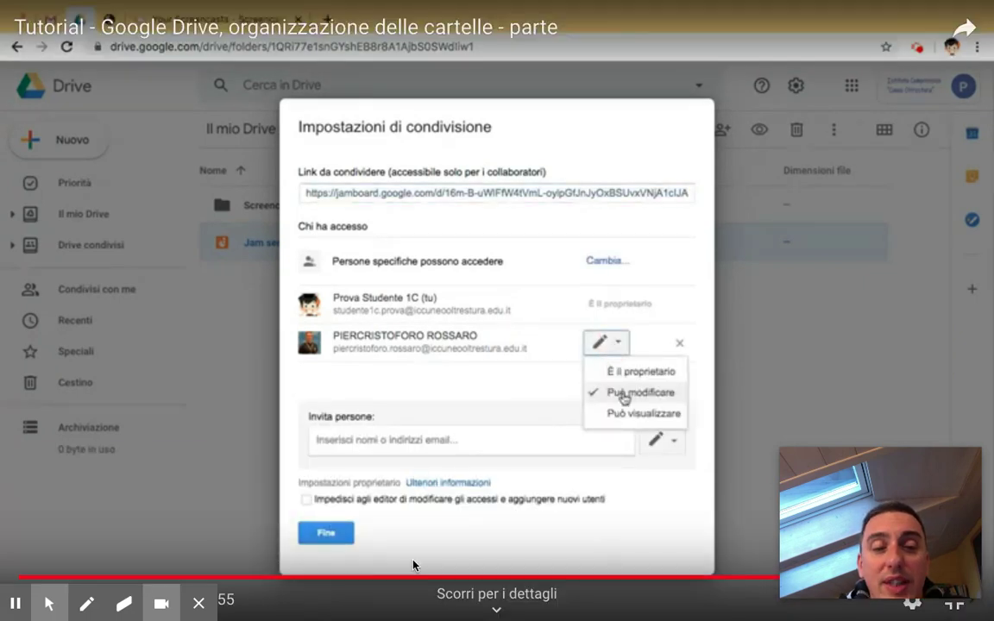